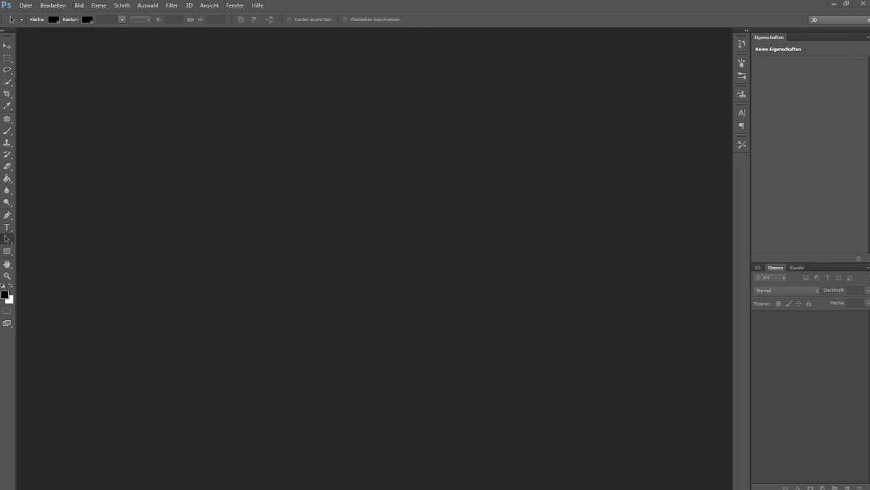
Step: Open the white feather photo in Photoshop and set Hue/Saturation Saturation to -100
left_click_drag(35, 174, 362, 245)
left_click(79, 5)
mouse_move(96, 28)
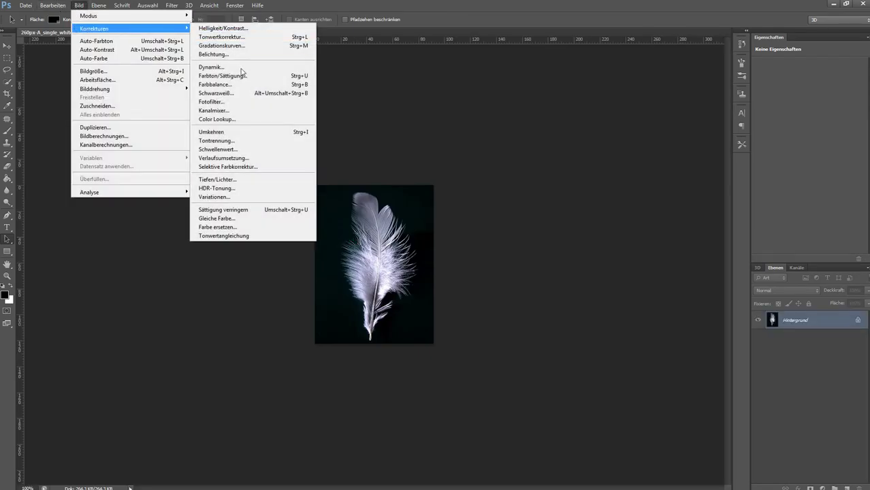
left_click(237, 76)
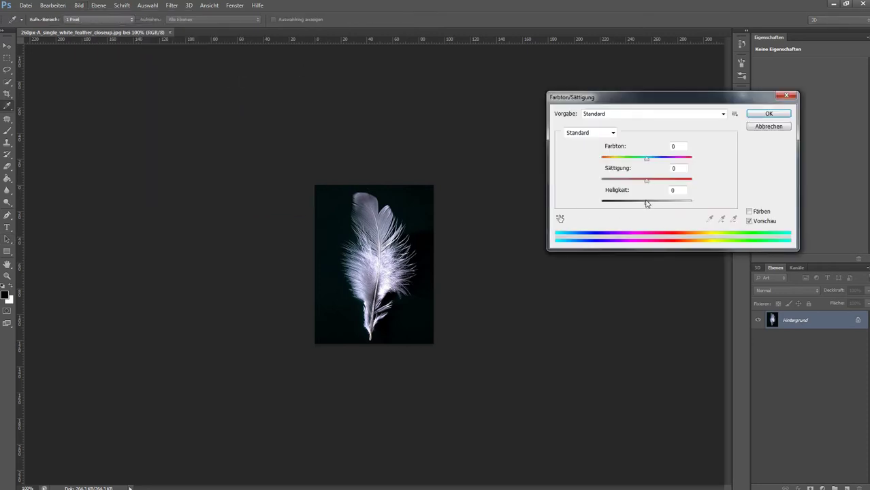
left_click_drag(647, 180, 590, 189)
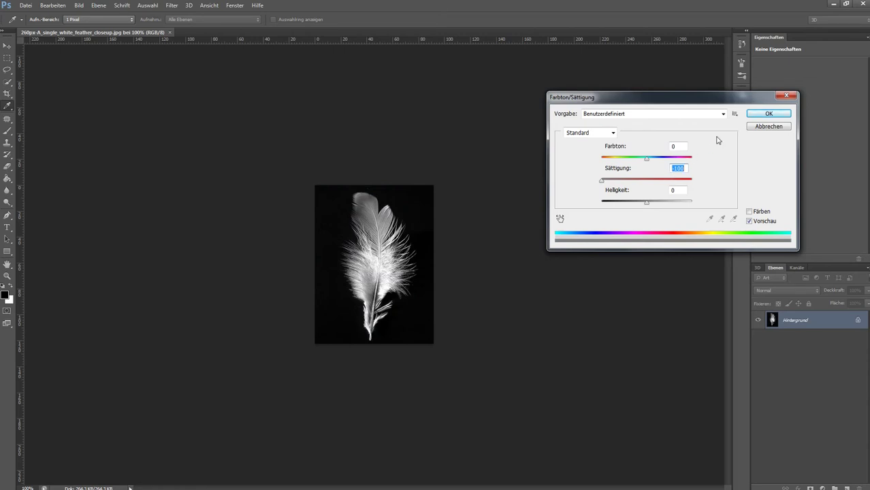
left_click(757, 116)
Step: Save the greyscale feather as JPEG federpinsel.jpg on the Desktop and close the document
left_click(24, 7)
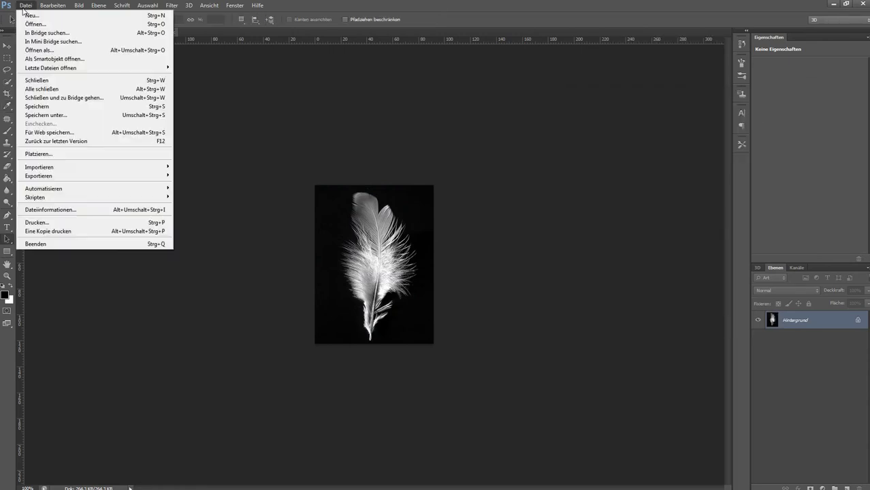
left_click(58, 117)
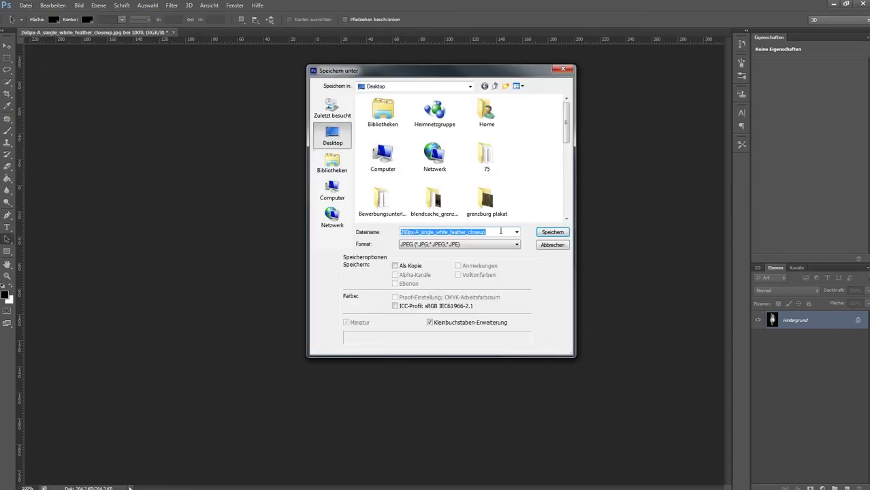
type("federpinsel")
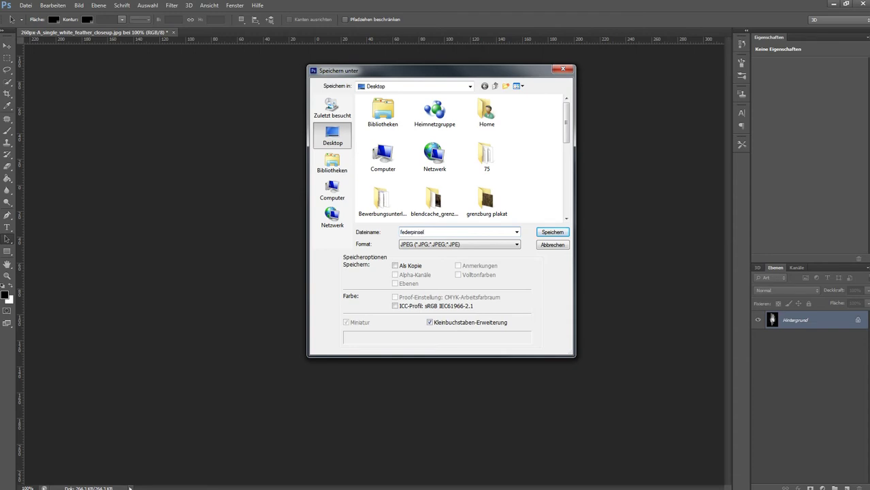
left_click(510, 245)
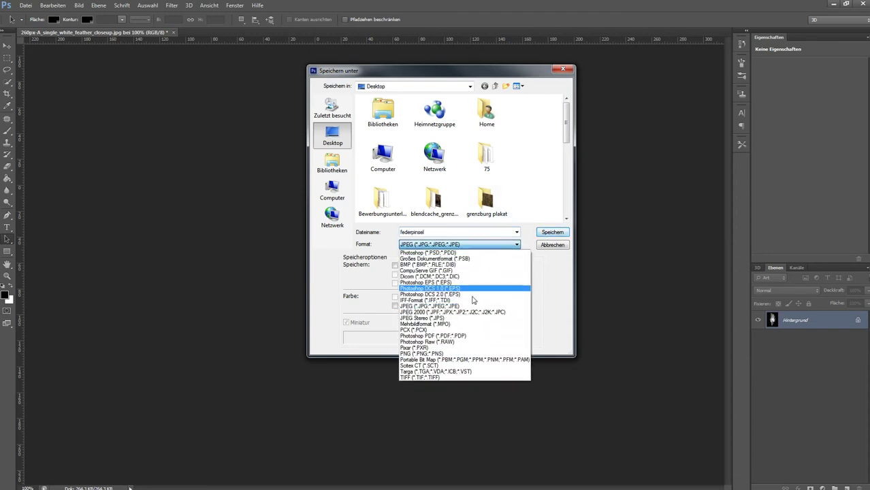
left_click(550, 271)
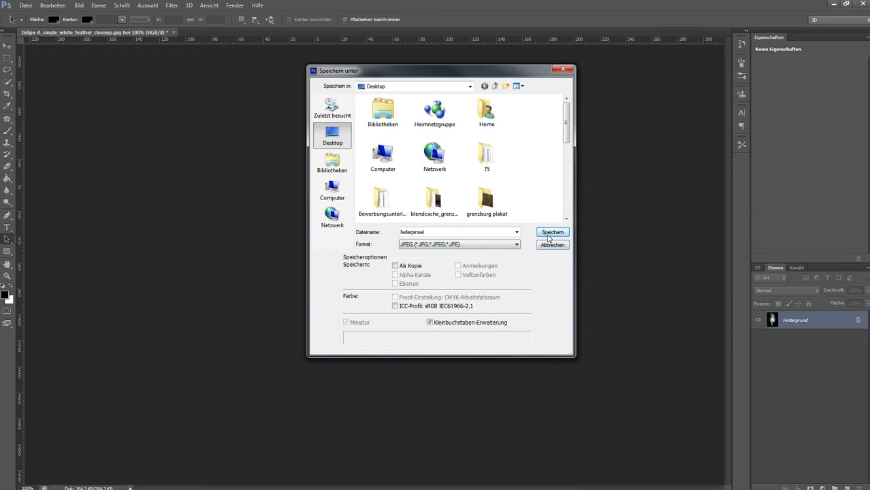
left_click(549, 236)
left_click(381, 104)
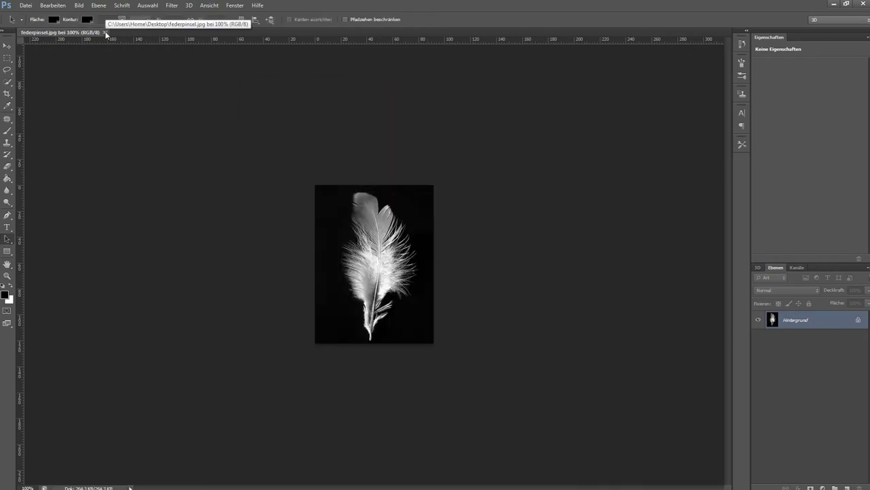
left_click(104, 32)
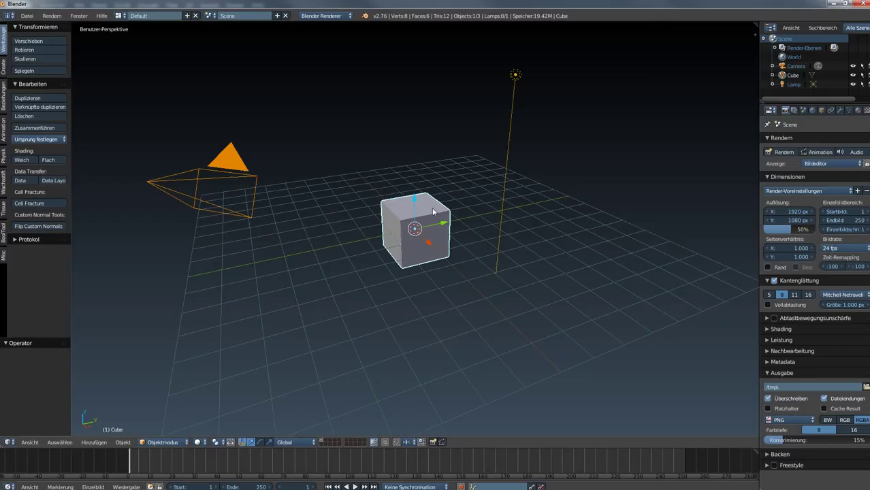
Step: Reload Blender's default start-up scene and zoom in on the cube
key("KP_Decimal")
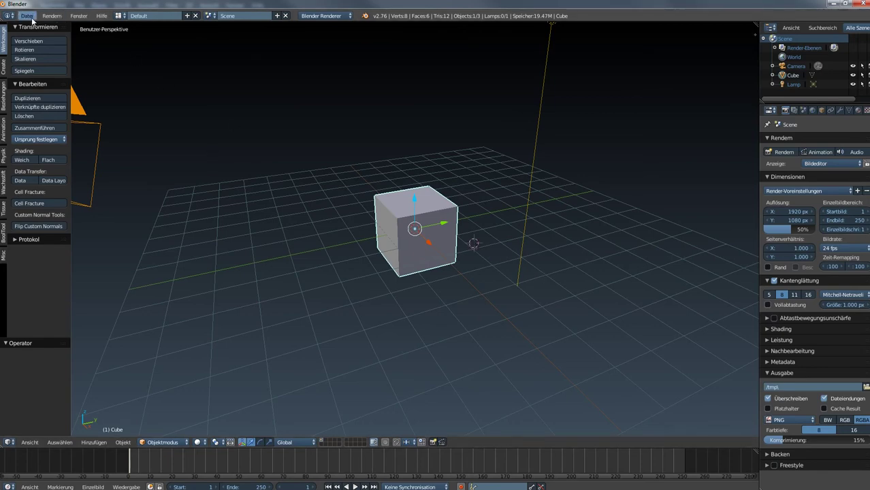
left_click(27, 15)
left_click(41, 24)
left_click(40, 34)
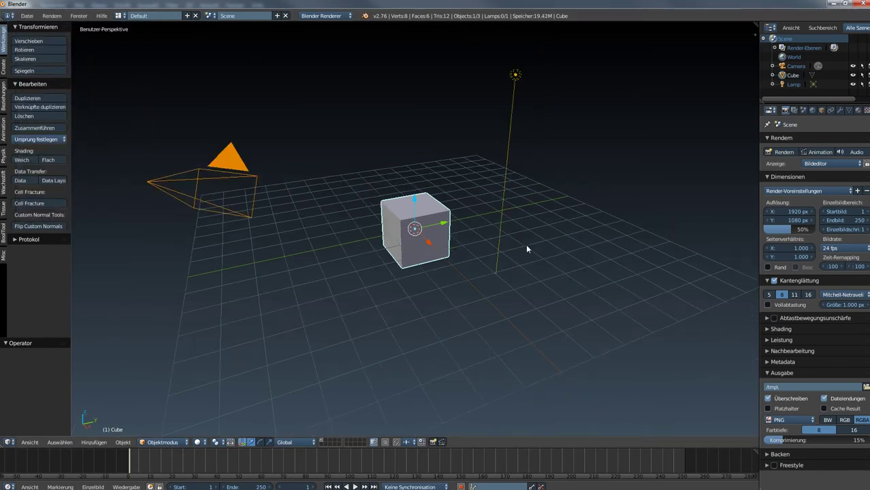
scroll(421, 252, "up", 4)
middle_click_drag(414, 246, 420, 253)
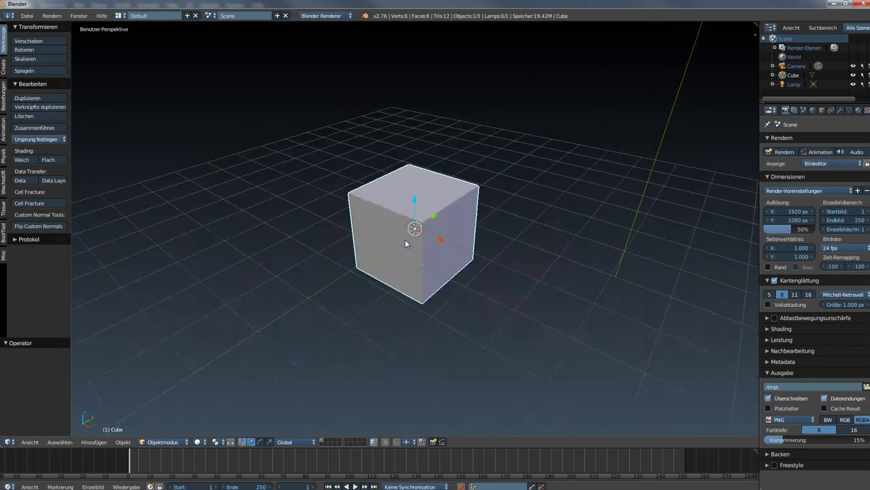
scroll(420, 252, "up", 3)
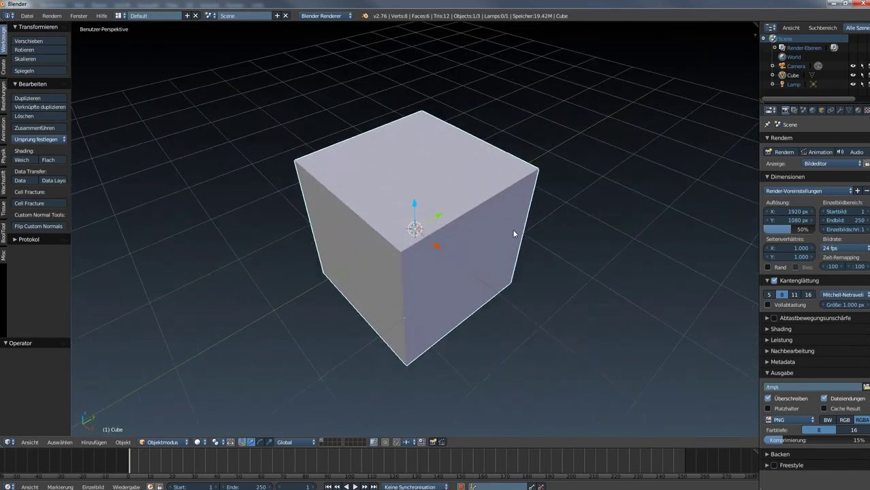
Step: Subdivide the cube three times in Edit Mode, then return to Object Mode
key("Tab")
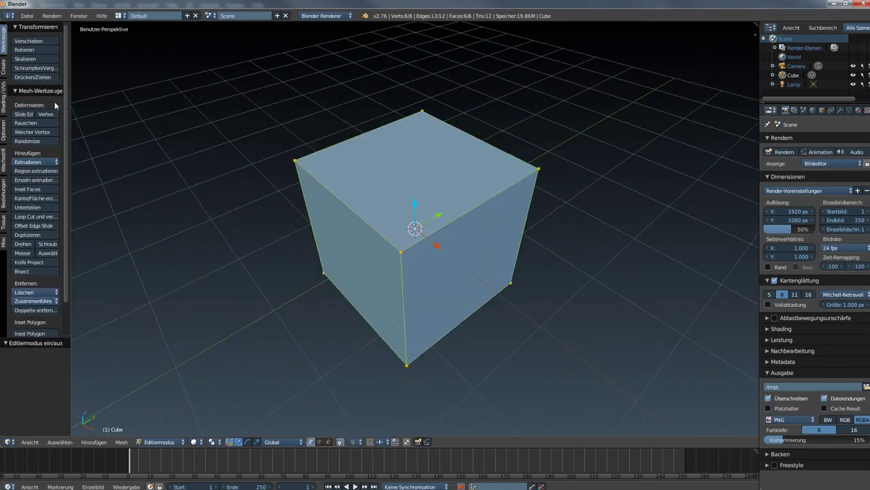
left_click(27, 208)
left_click(26, 209)
left_click(26, 209)
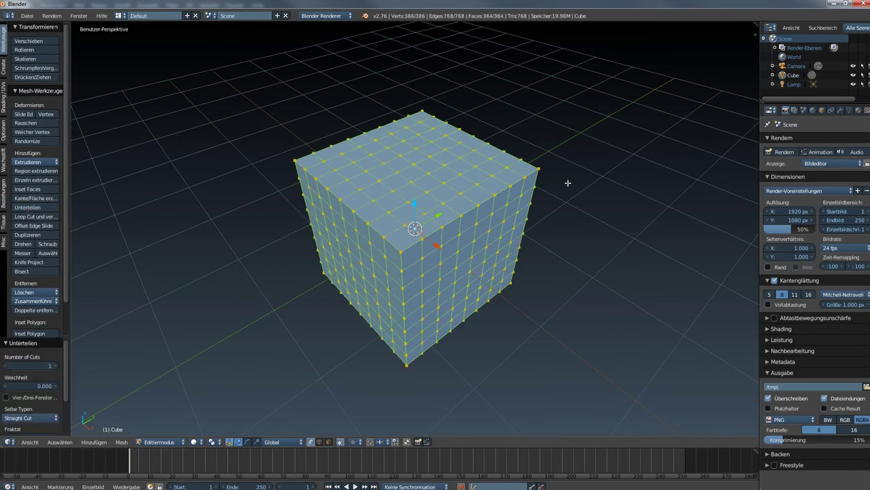
key("Tab")
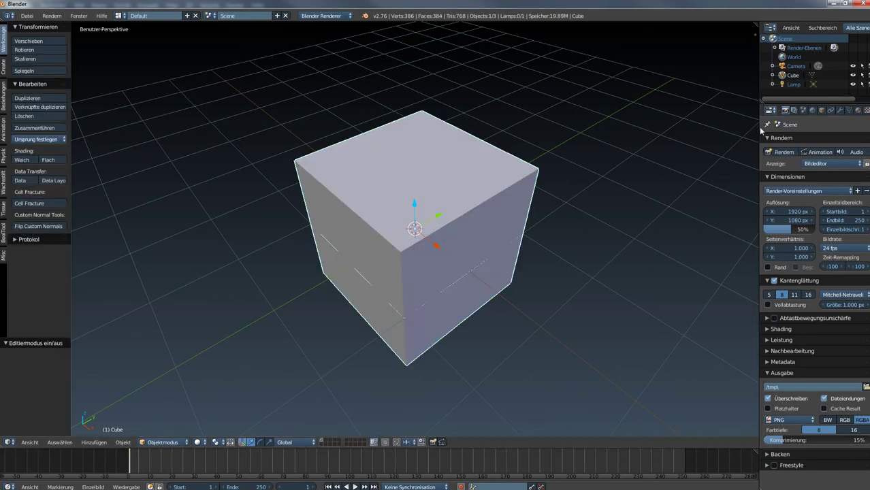
Step: Add a Multires modifier to the cube and subdivide it to level 4
left_click_drag(757, 128, 720, 128)
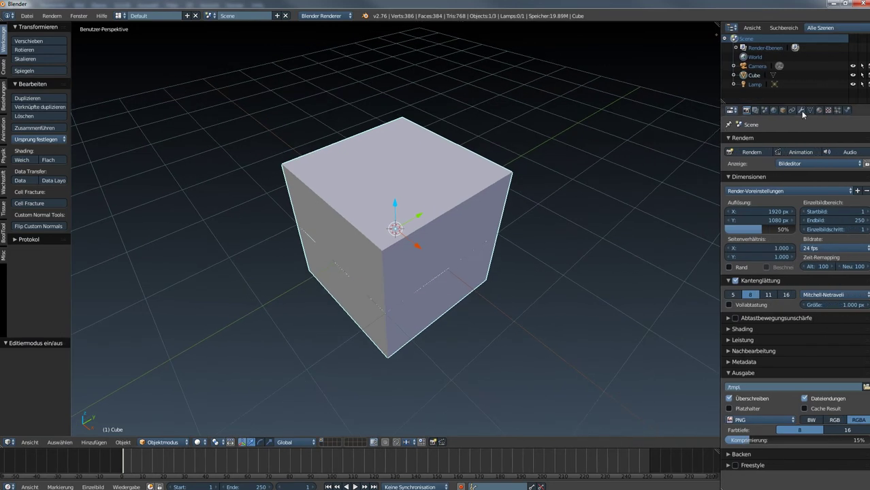
left_click(801, 110)
left_click(765, 140)
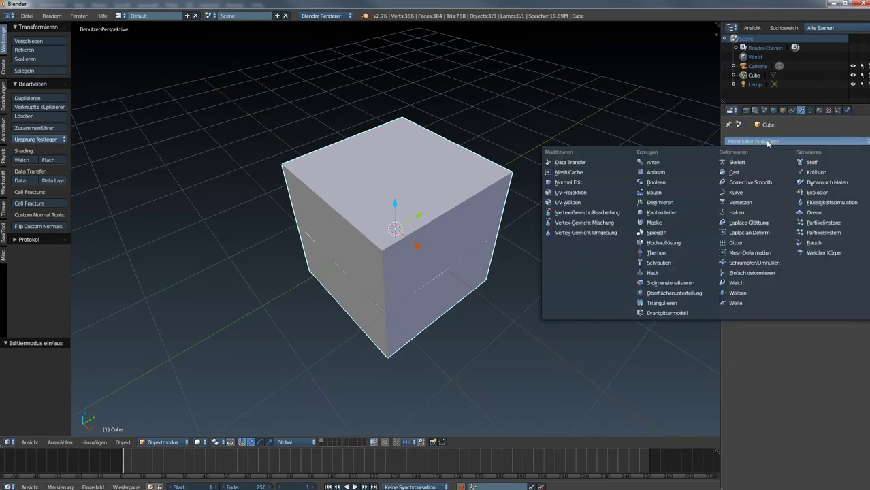
left_click(660, 243)
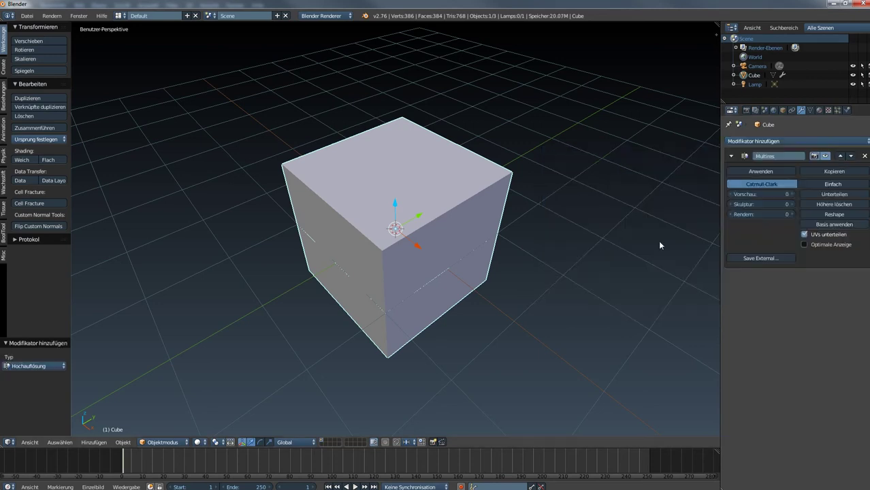
left_click(833, 195)
left_click(832, 195)
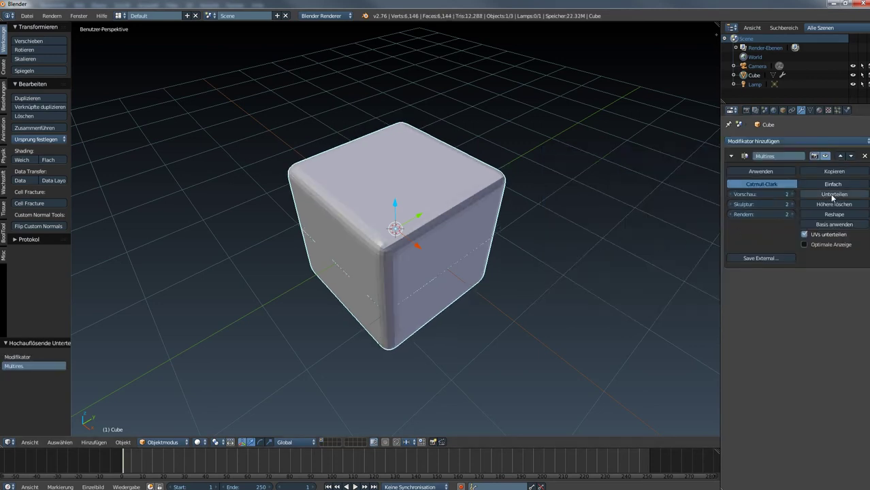
left_click(833, 196)
left_click(833, 195)
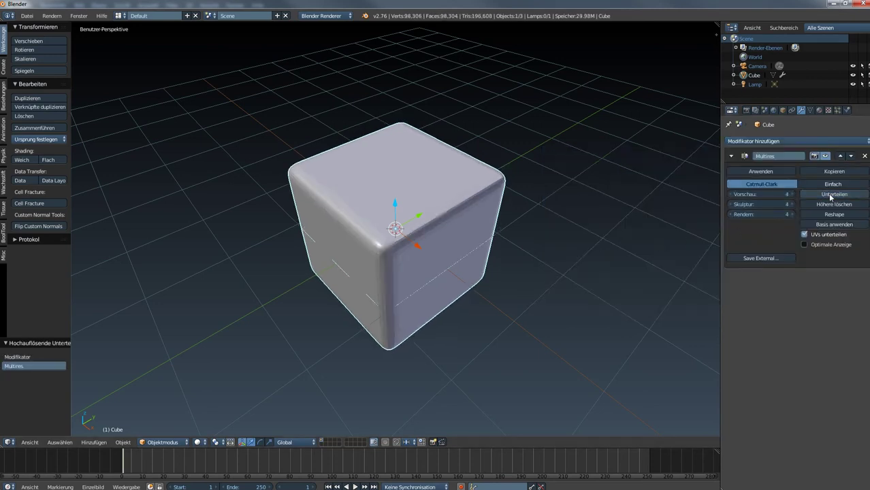
Step: Shade the cube smooth and orbit to look down on its top
left_click(22, 160)
scroll(407, 206, "up", 2)
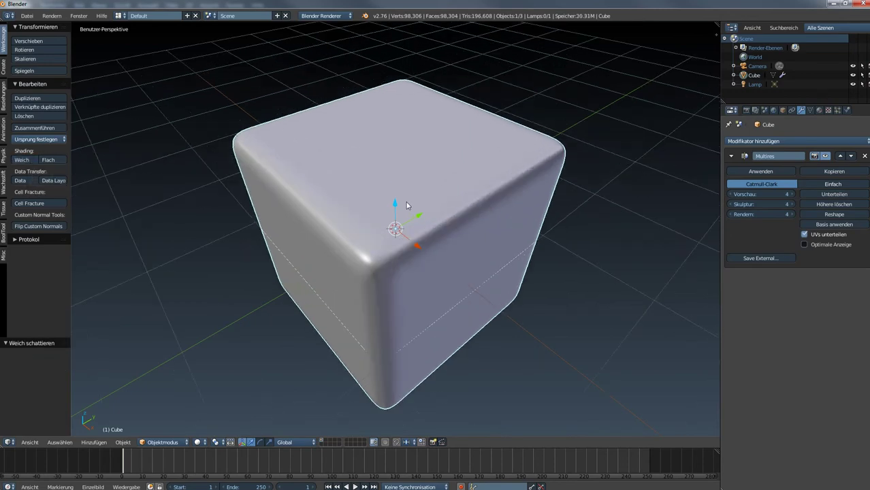
scroll(381, 201, "up", 2)
scroll(300, 190, "up", 1)
scroll(312, 174, "up", 2)
mouse_move(313, 176)
middle_mouse_down()
mouse_move(284, 218)
mouse_move(264, 218)
mouse_move(644, 155)
middle_mouse_up()
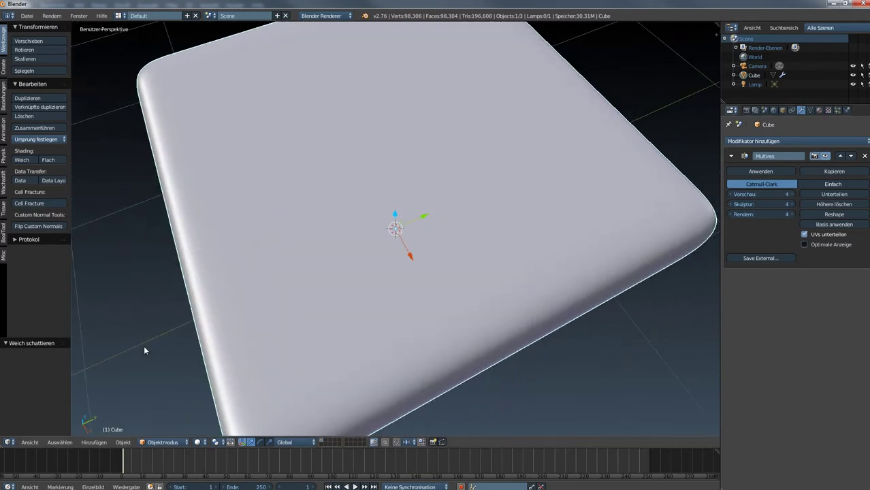
left_click(168, 442)
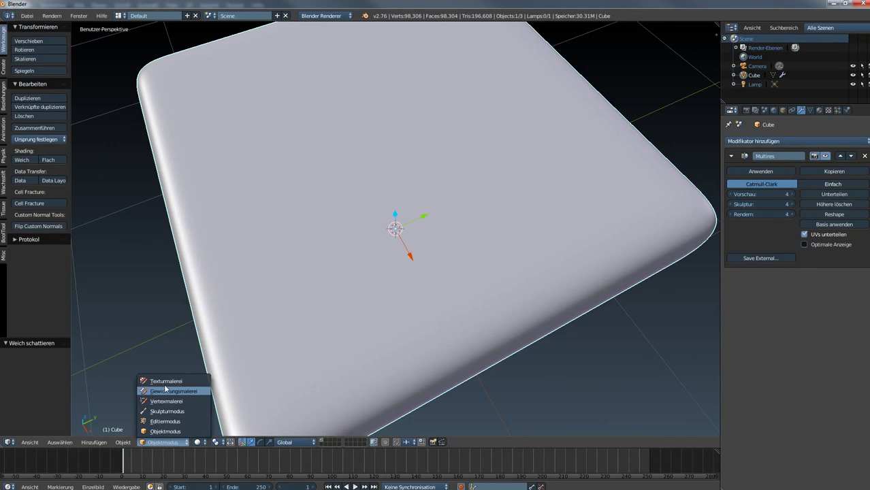
Step: Enter Sculpt mode and create a new sculpt brush named feder
left_click(163, 411)
mouse_move(198, 243)
middle_mouse_down()
mouse_move(118, 292)
mouse_move(211, 292)
middle_mouse_up()
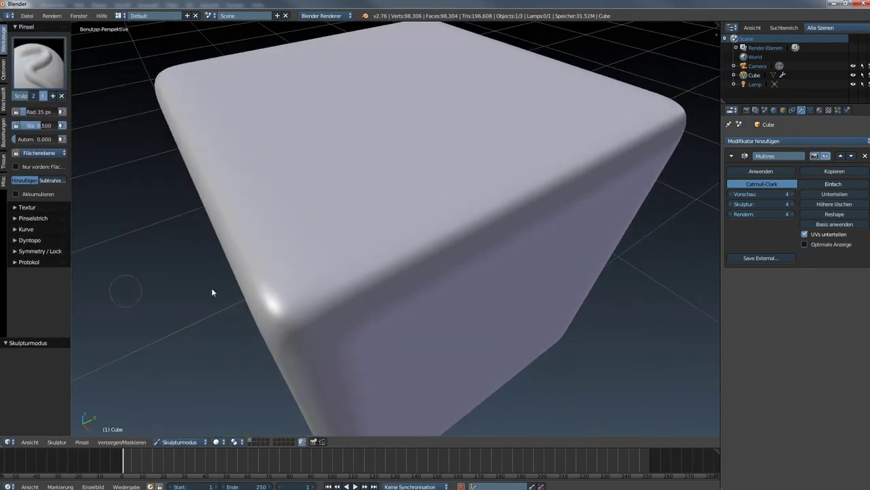
left_click(21, 96)
left_click_drag(71, 96, 107, 102)
double_click(25, 96)
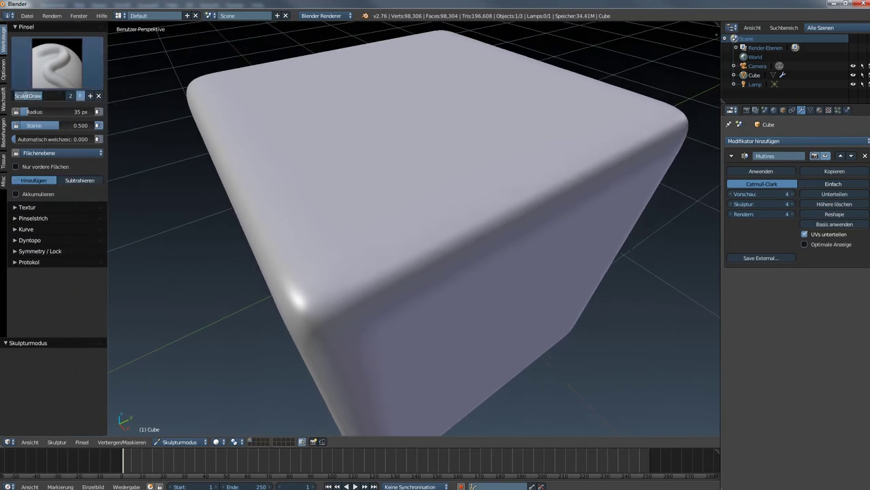
left_click(90, 96)
left_click(43, 96)
key("BackSpace")
type("feder")
key("Return")
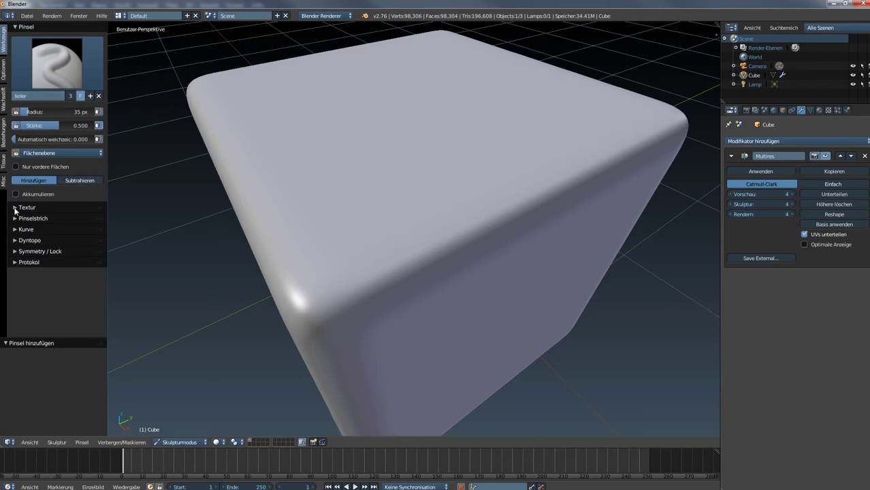
Step: Give the feder brush a new texture, also named feder
left_click(15, 207)
left_click(49, 276)
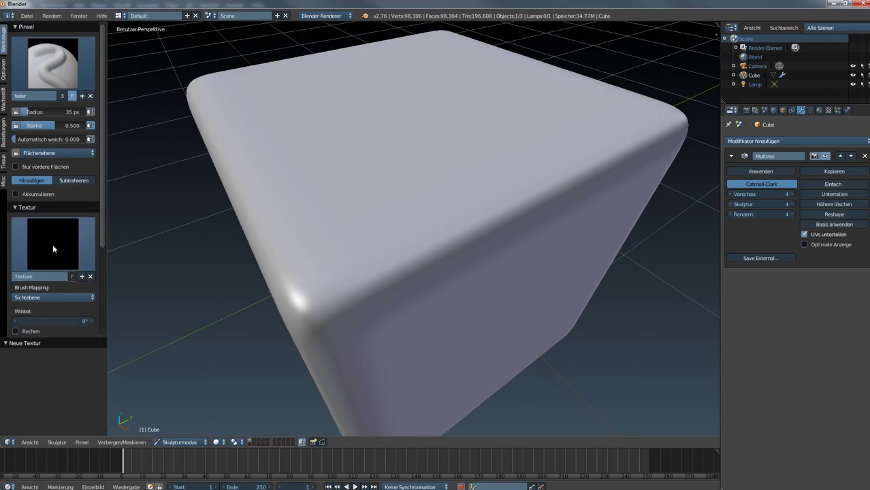
left_click(30, 276)
type("feder")
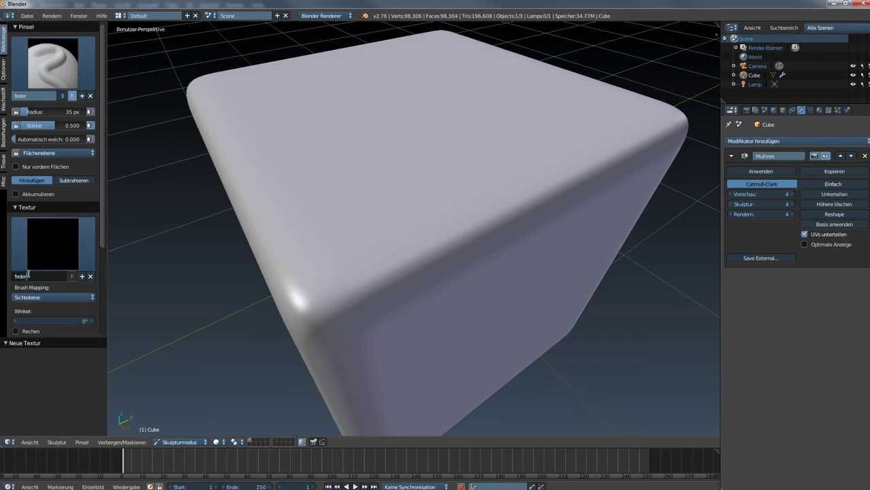
key("Return")
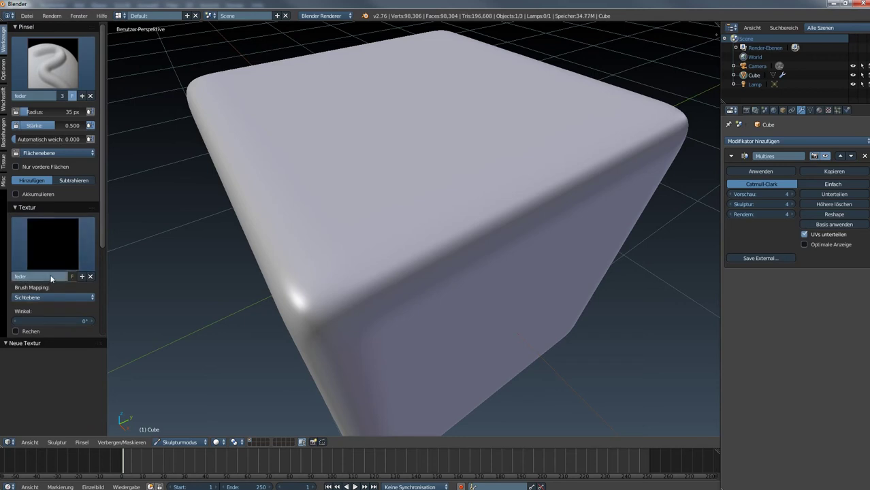
left_click(17, 207)
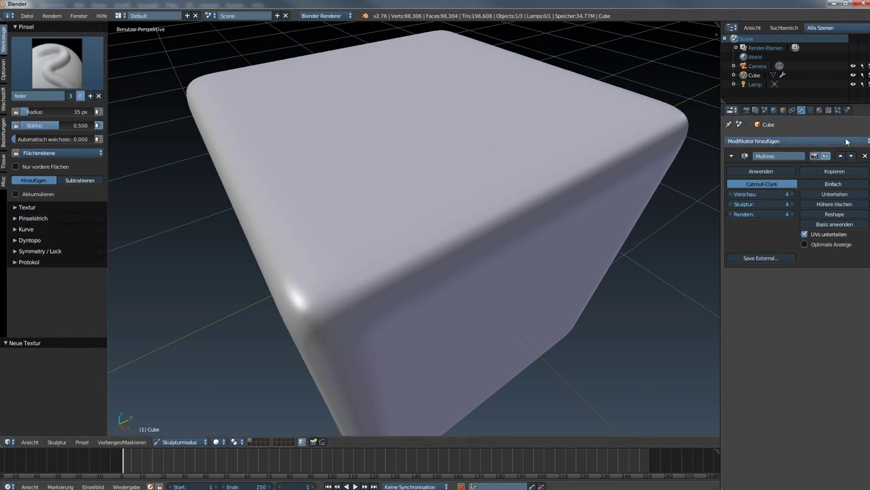
left_click(828, 110)
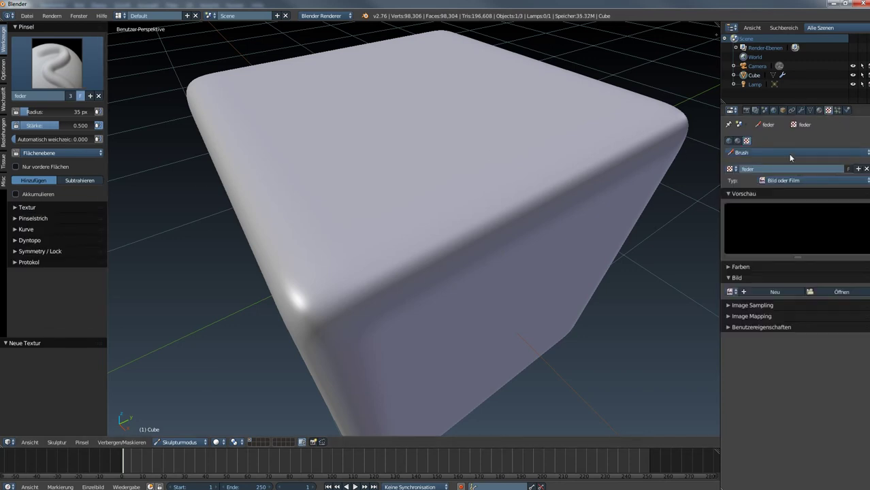
Step: Load federpinsel.jpg from the Desktop as the feder texture's image
left_click(832, 291)
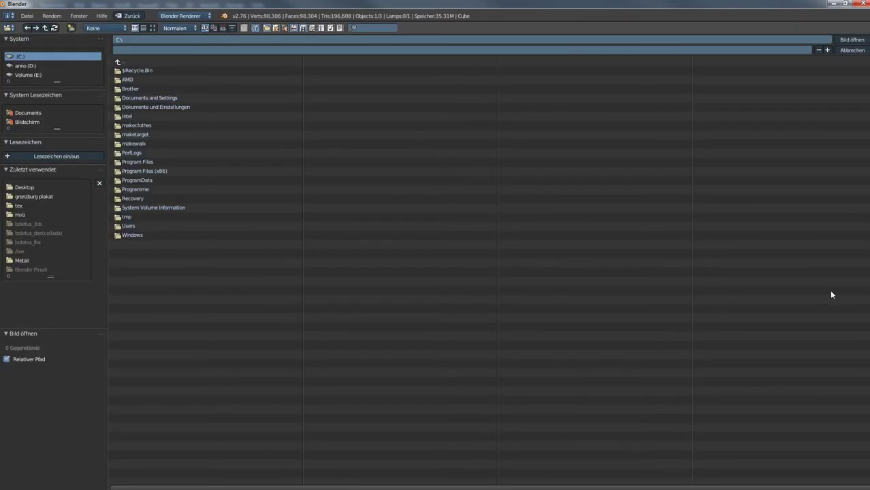
left_click(153, 28)
left_click(30, 125)
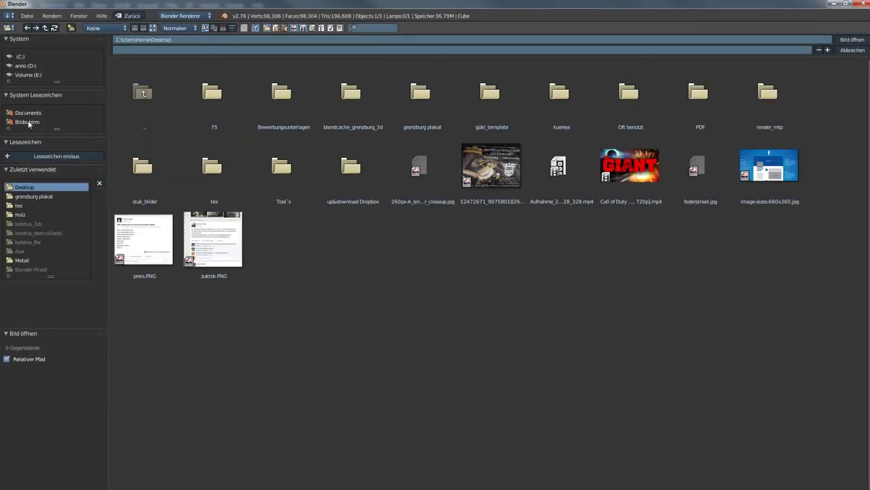
double_click(704, 167)
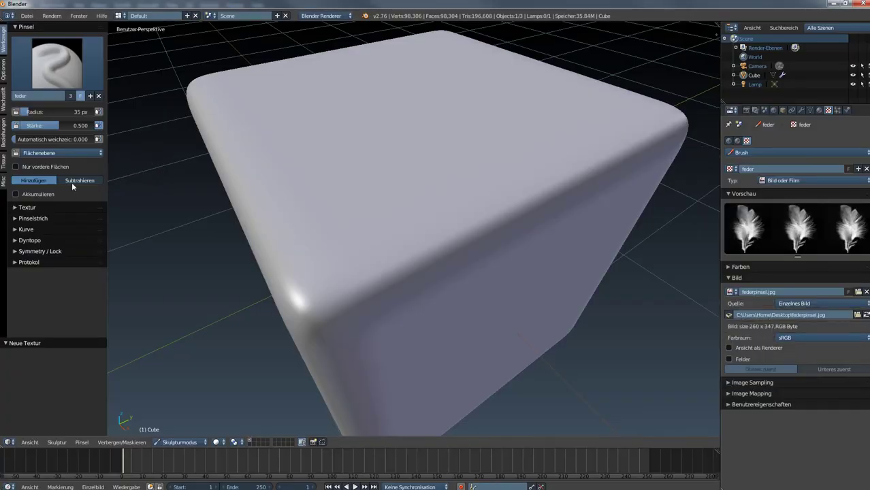
left_click(15, 219)
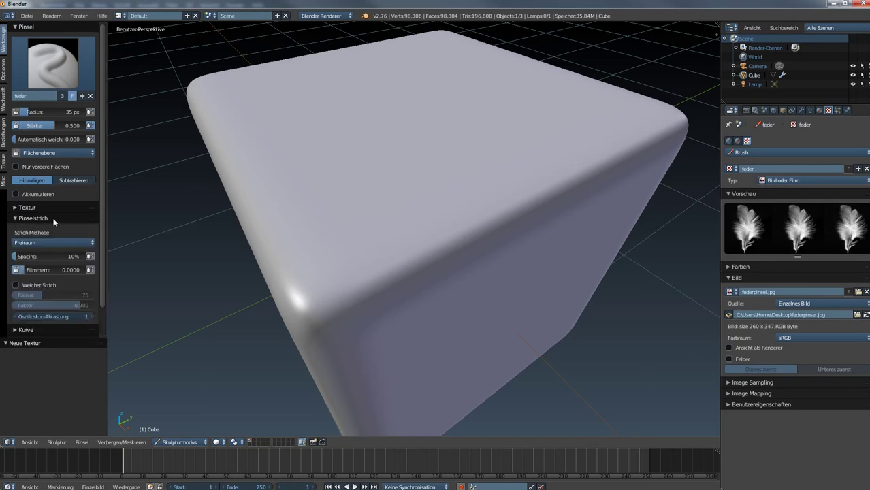
Step: Give the feder brush an Anchored stroke, strength 0.176 and radius 87 px
scroll(52, 218, "down", 2)
left_click(30, 212)
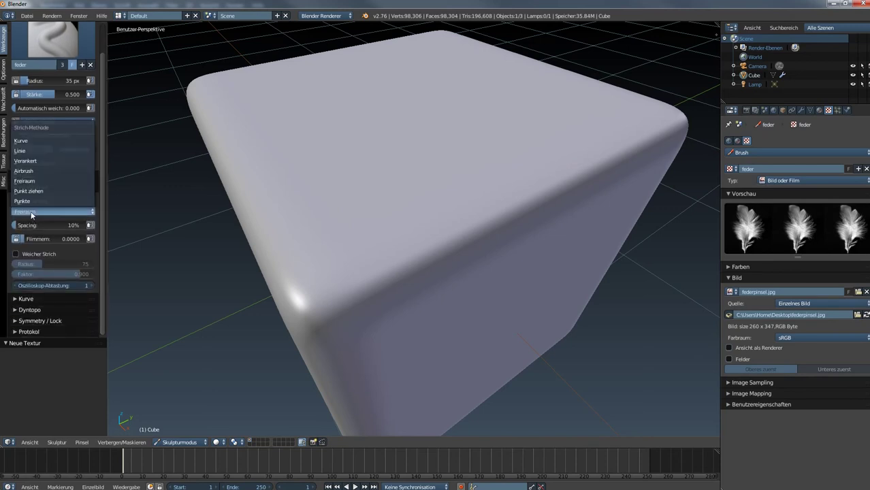
left_click(25, 160)
scroll(43, 180, "up", 2)
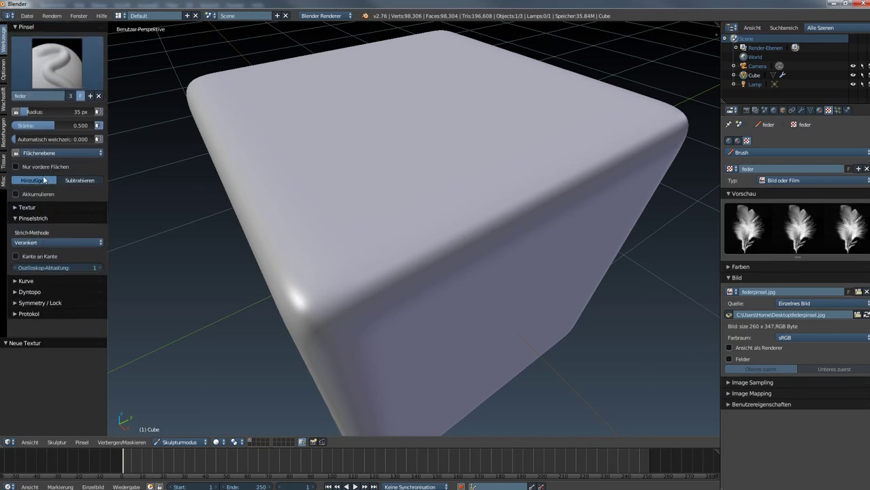
left_click_drag(68, 125, 52, 125)
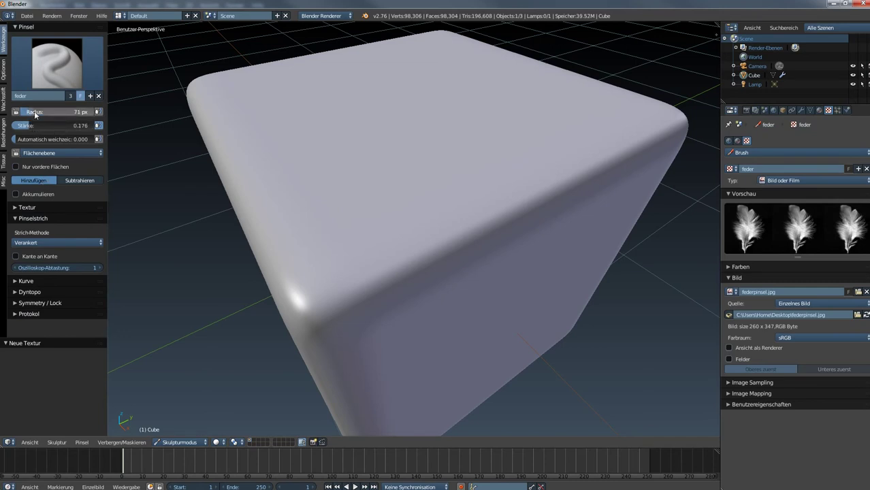
scroll(359, 147, "down", 3)
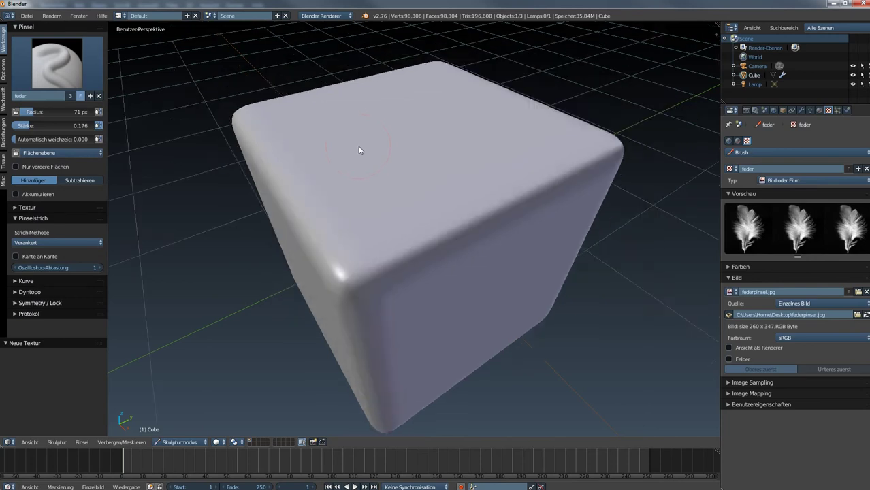
scroll(355, 157, "down", 1)
key("KP_7")
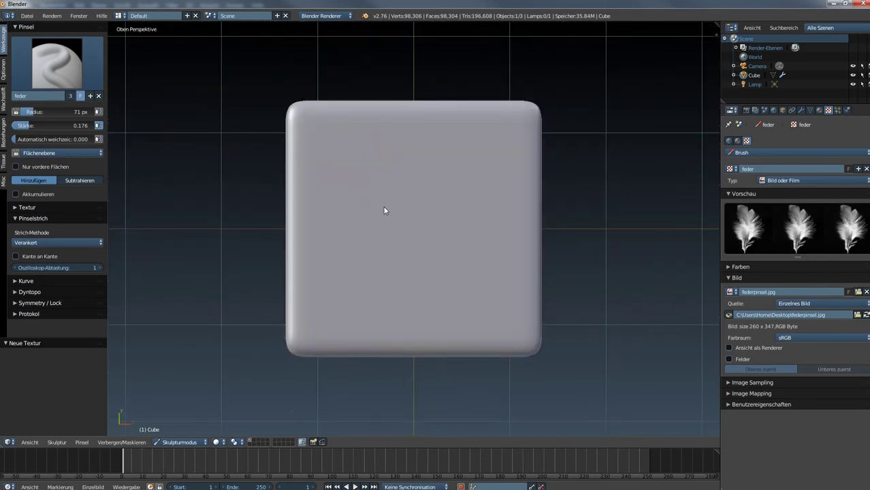
left_click_drag(47, 112, 61, 112)
Step: Stamp raised feather imprints onto the cube's top and front faces with anchored strokes
scroll(426, 248, "up", 3)
scroll(437, 275, "down", 3)
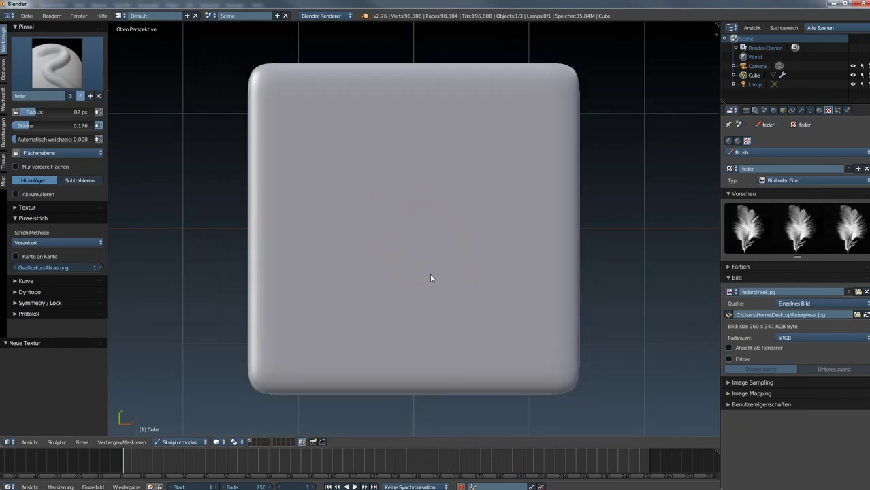
middle_click_drag(430, 274, 298, 237)
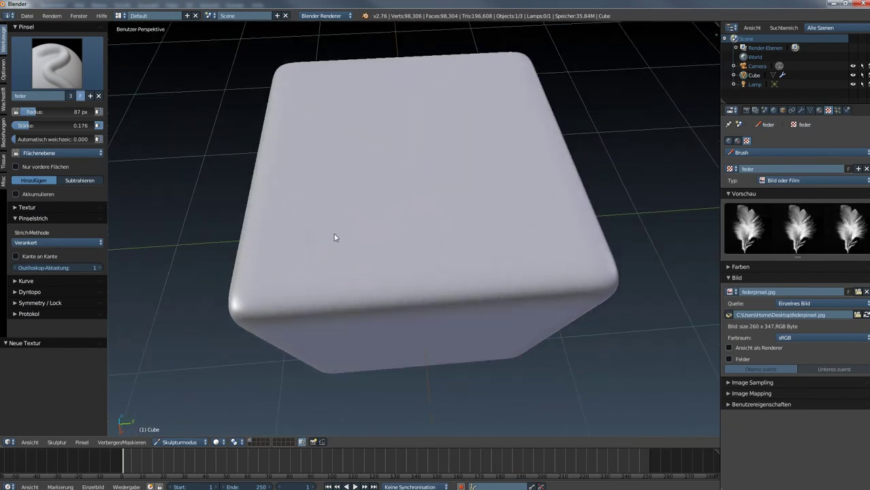
mouse_move(361, 239)
left_mouse_down()
mouse_move(375, 209)
mouse_move(434, 219)
left_mouse_up()
mouse_move(437, 223)
middle_mouse_down()
mouse_move(387, 253)
mouse_move(417, 241)
mouse_move(418, 223)
middle_mouse_up()
middle_click_drag(405, 277, 394, 245)
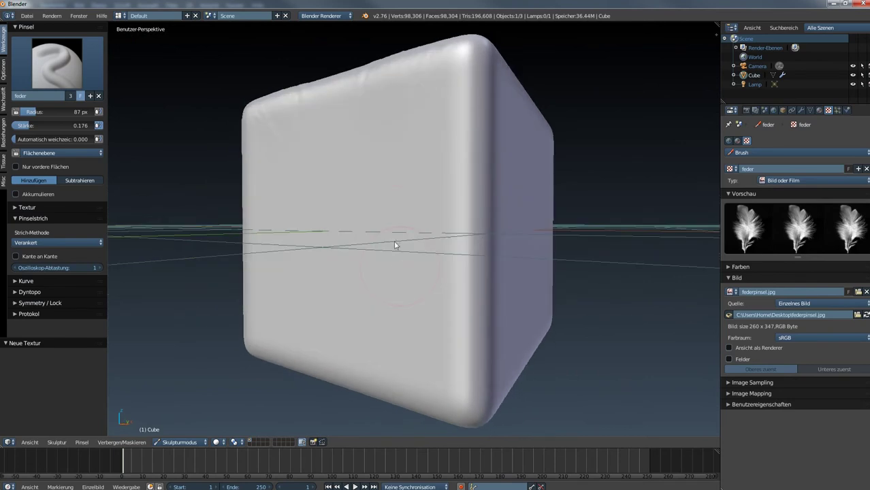
mouse_move(384, 250)
left_mouse_down()
mouse_move(301, 246)
mouse_move(378, 305)
mouse_move(370, 361)
mouse_move(381, 359)
left_mouse_up()
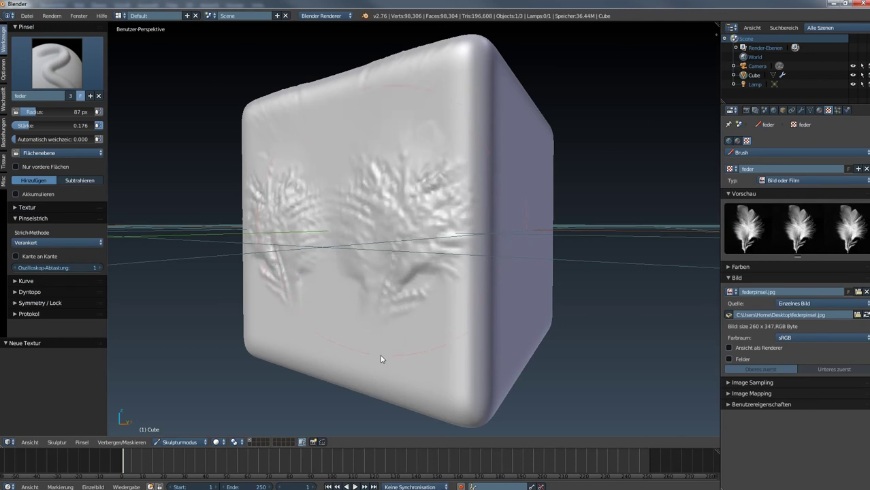
mouse_move(314, 267)
middle_mouse_down()
mouse_move(333, 265)
mouse_move(325, 269)
middle_mouse_up()
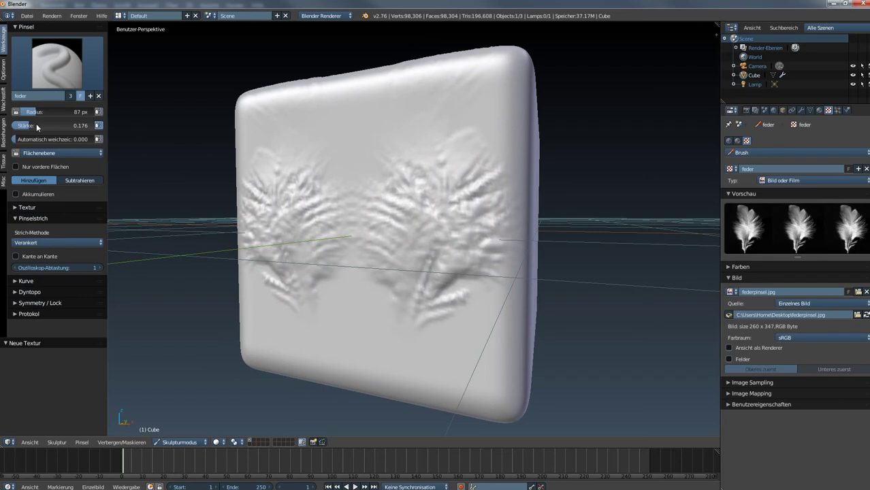
Step: Switch the feder brush to Subtract and press two sunken feathers into the back face
left_click(76, 182)
middle_click_drag(389, 258, 322, 255)
left_click_drag(399, 230, 420, 330)
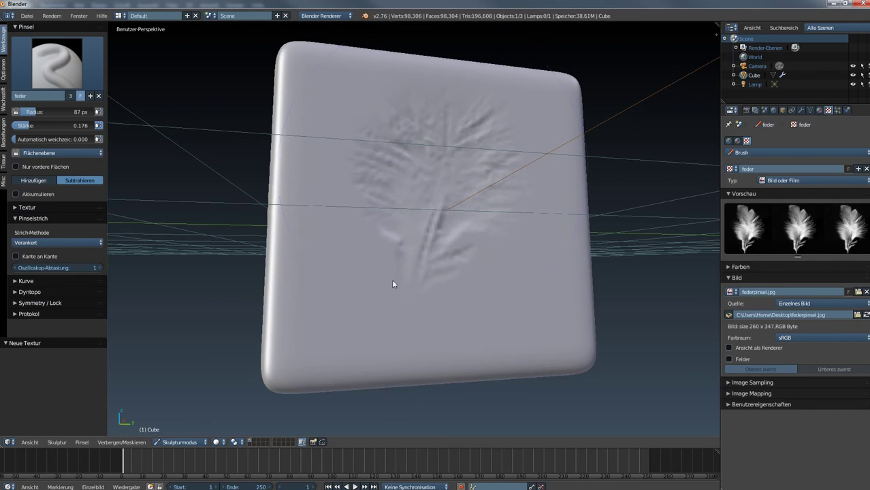
mouse_move(378, 210)
left_mouse_down()
mouse_move(457, 350)
mouse_move(484, 235)
left_mouse_up()
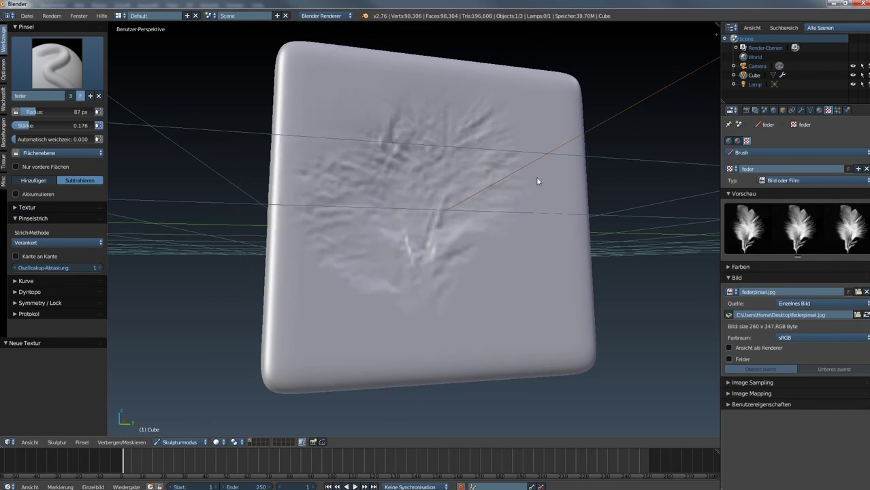
mouse_move(481, 279)
middle_mouse_down()
mouse_move(352, 287)
mouse_move(406, 189)
mouse_move(374, 302)
mouse_move(455, 324)
mouse_move(357, 340)
mouse_move(330, 270)
middle_mouse_up()
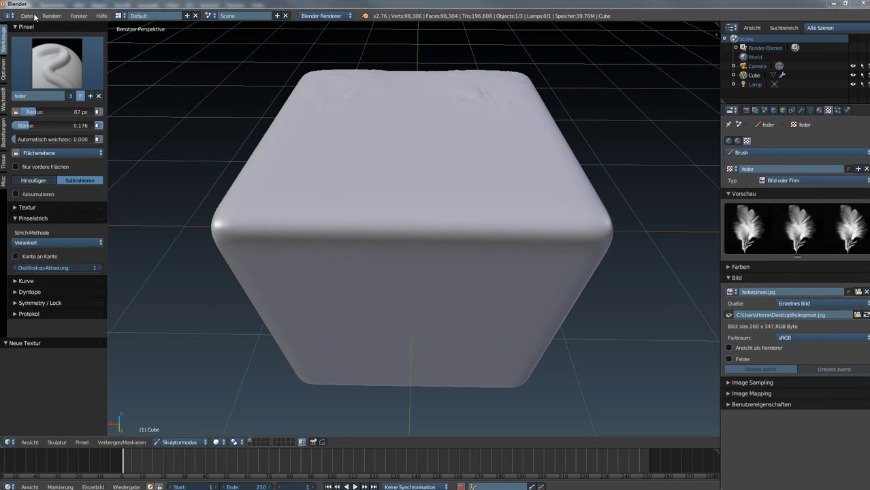
Step: Pick the Blob brush and paint three blob strokes, including a crescent, on the top face
left_click(57, 68)
left_click(39, 113)
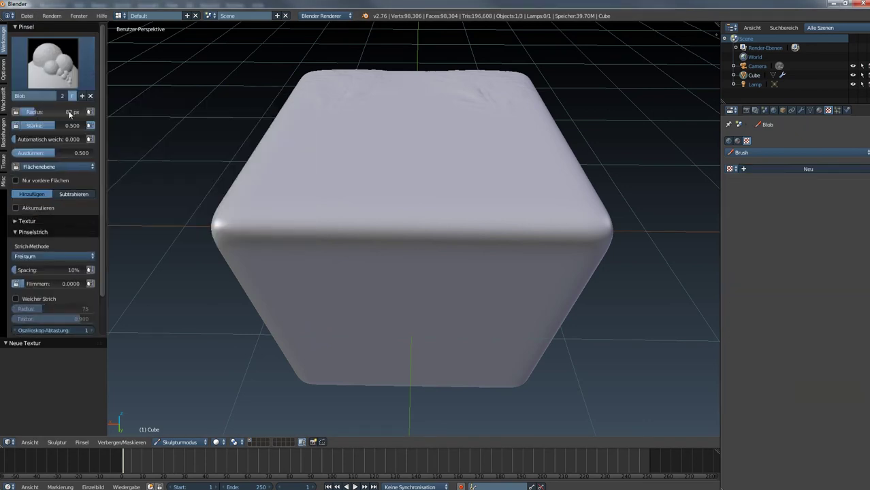
scroll(409, 167, "up", 2)
left_click_drag(345, 155, 528, 180)
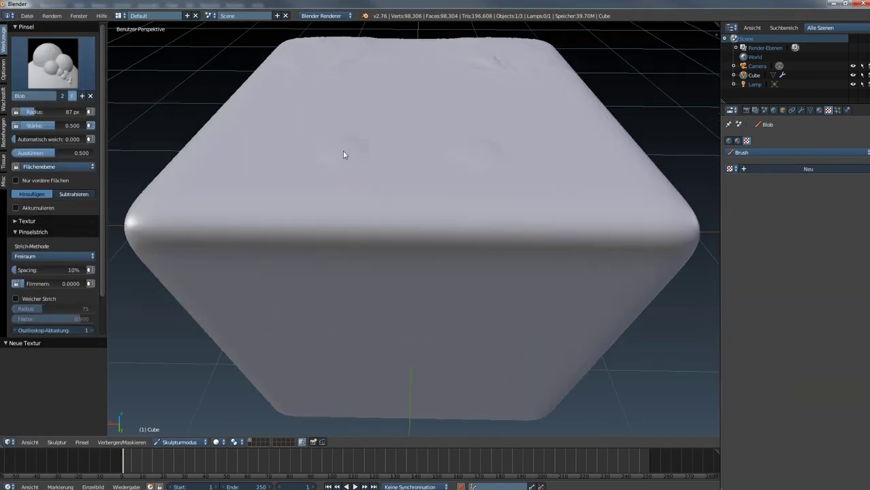
middle_click_drag(528, 179, 415, 209)
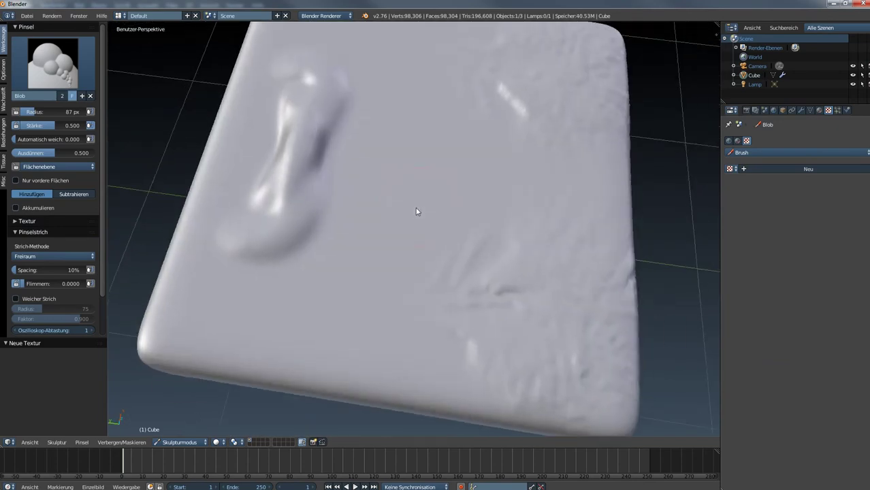
left_click_drag(415, 143, 383, 242)
left_click_drag(393, 296, 304, 310)
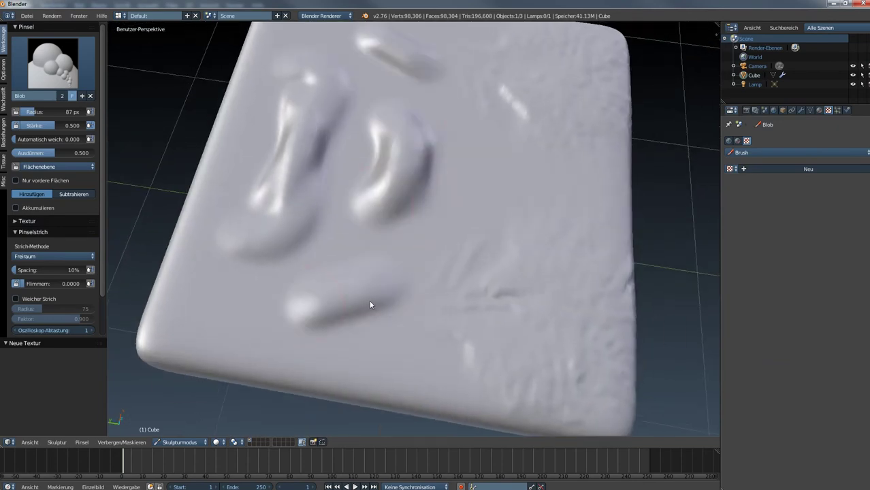
mouse_move(370, 304)
middle_mouse_down()
mouse_move(318, 271)
mouse_move(244, 249)
mouse_move(436, 244)
mouse_move(506, 257)
mouse_move(491, 278)
mouse_move(452, 284)
mouse_move(382, 257)
middle_mouse_up()
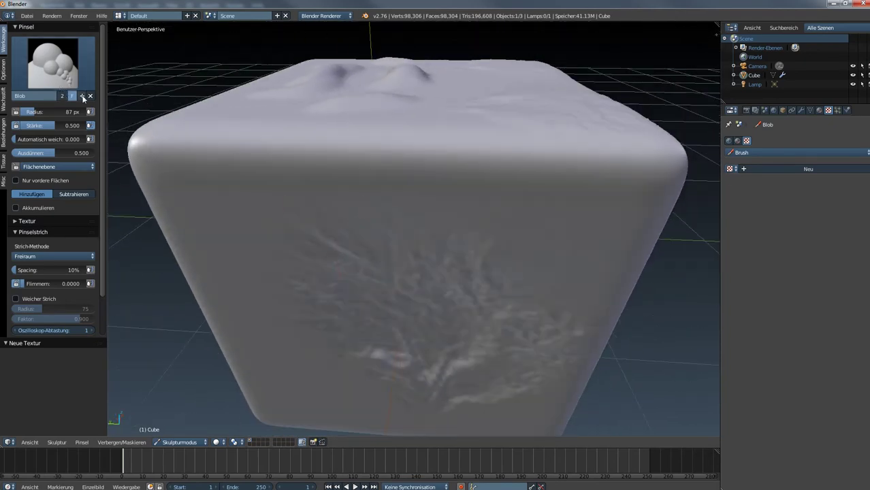
Step: Duplicate the Blob brush as a new brush named neu
left_click(82, 97)
double_click(27, 96)
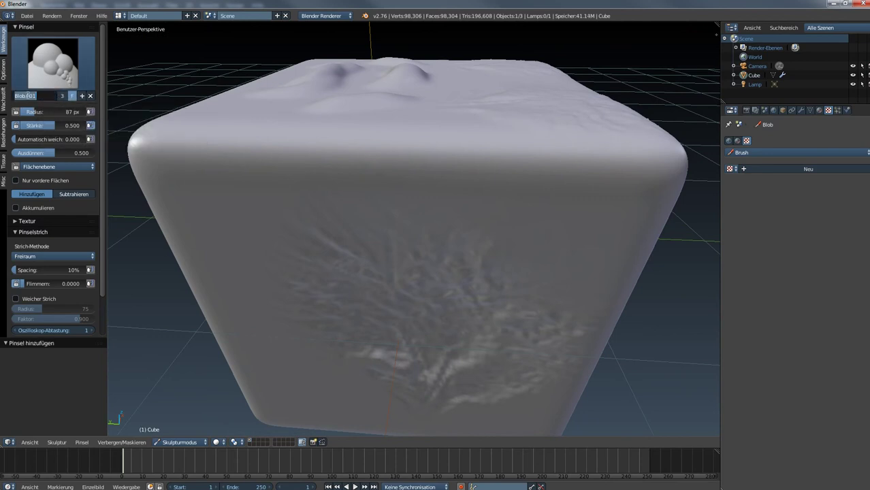
type("neu")
key("Return")
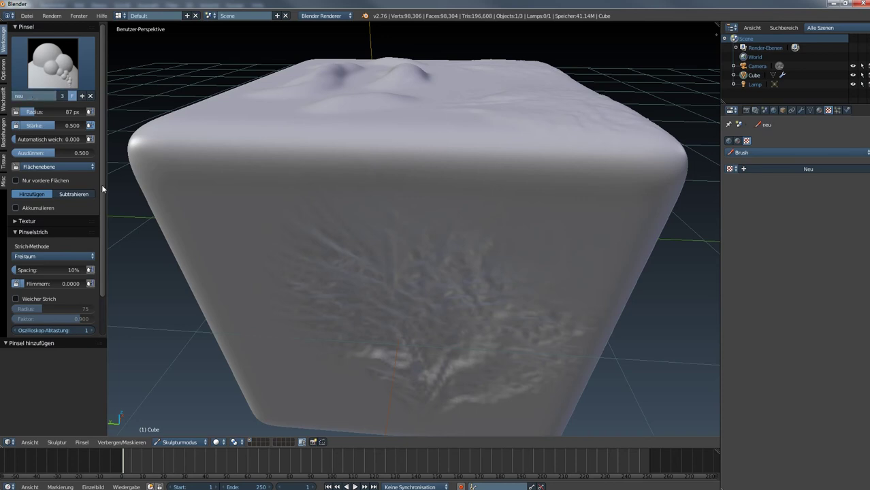
Step: Give the neu brush a new texture and bring up the file browser for its image
left_click(17, 221)
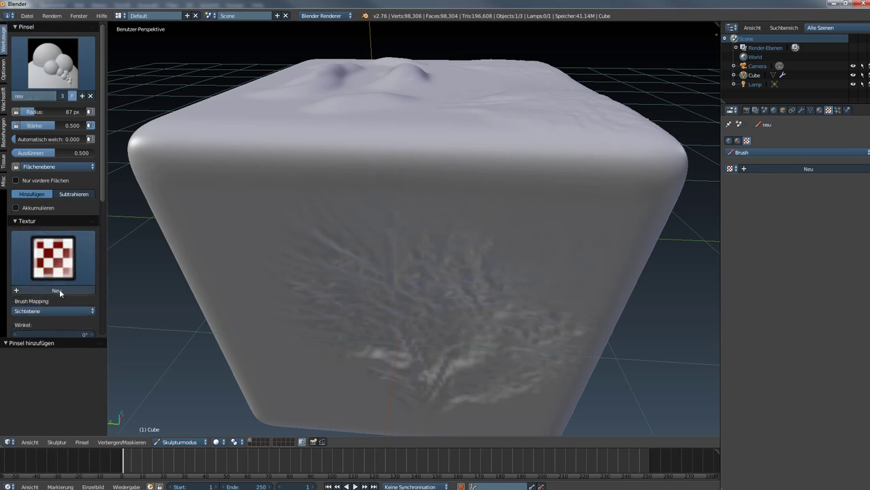
left_click(59, 290)
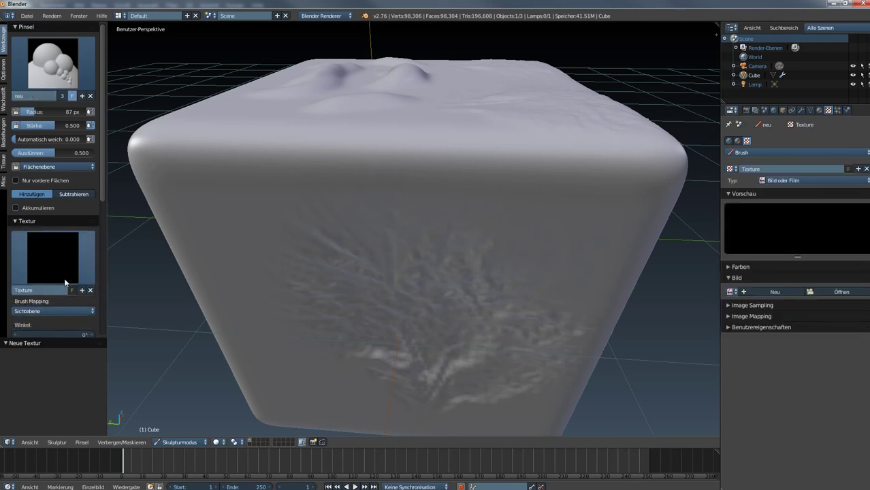
left_click(820, 291)
Step: Load kratzer_2.png from E:\3D\Blender Pinsel as the neu brush's texture image
left_click(27, 75)
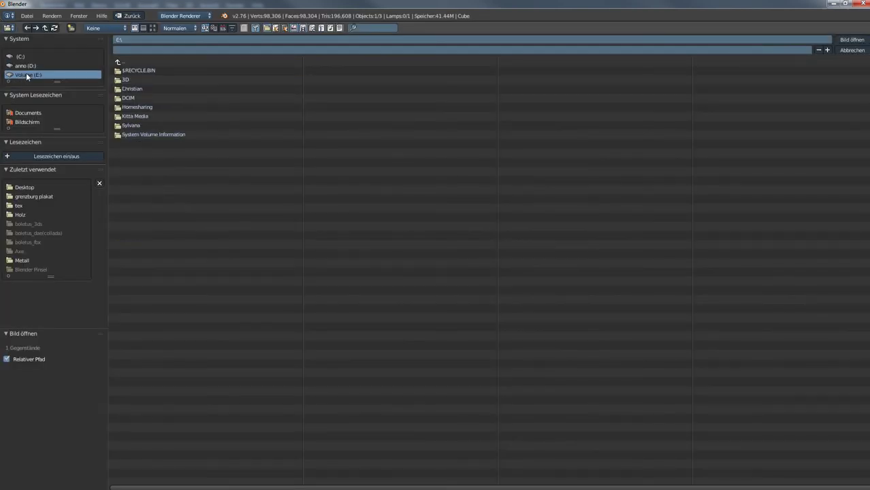
left_click(125, 80)
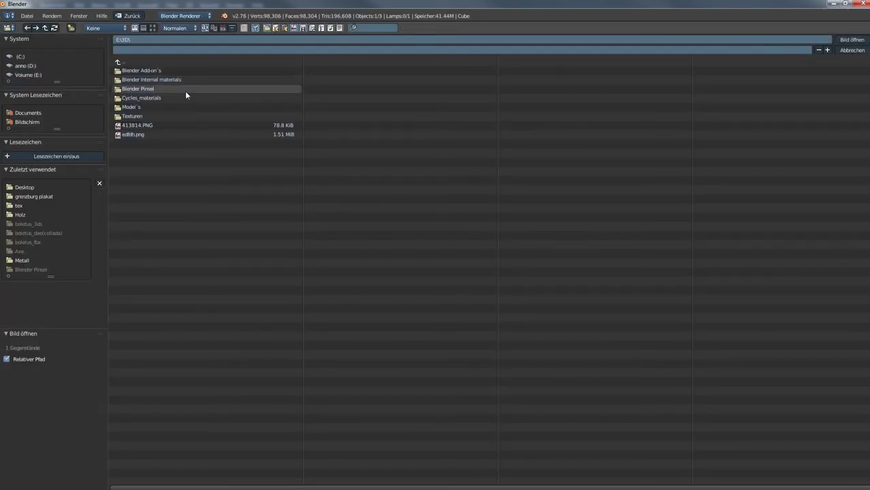
left_click(126, 89)
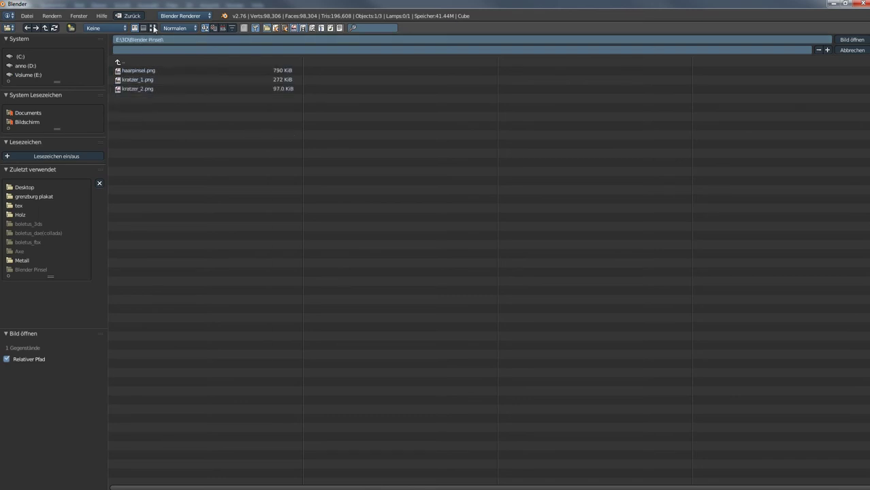
left_click(152, 28)
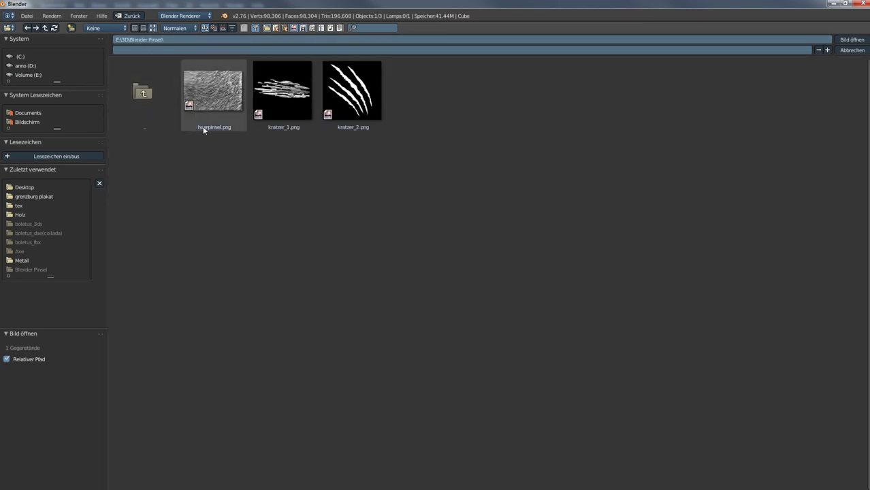
left_click(231, 130)
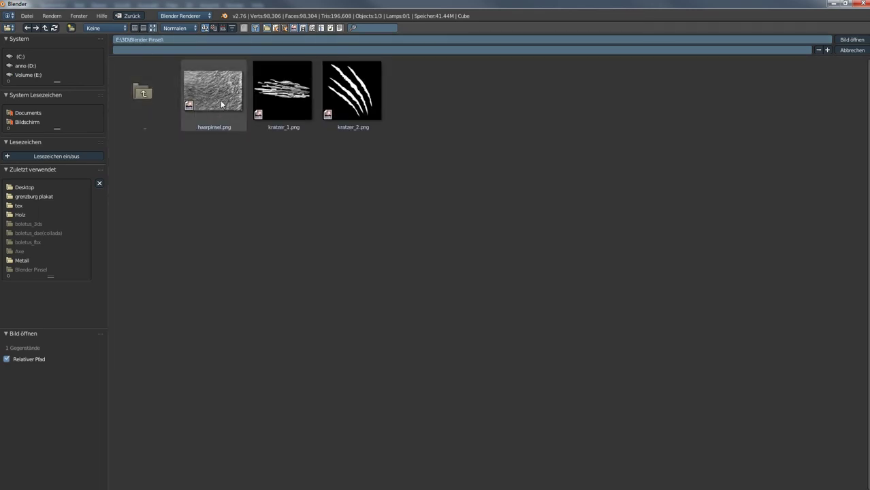
left_click(346, 95)
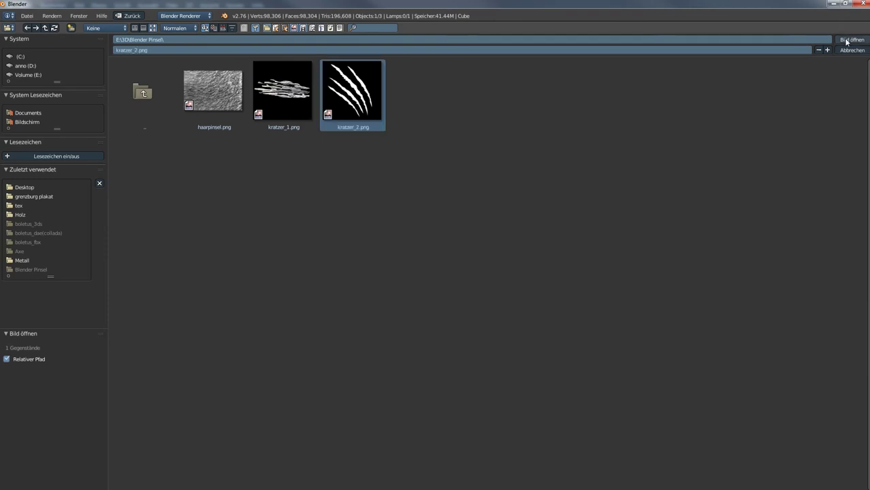
left_click(851, 39)
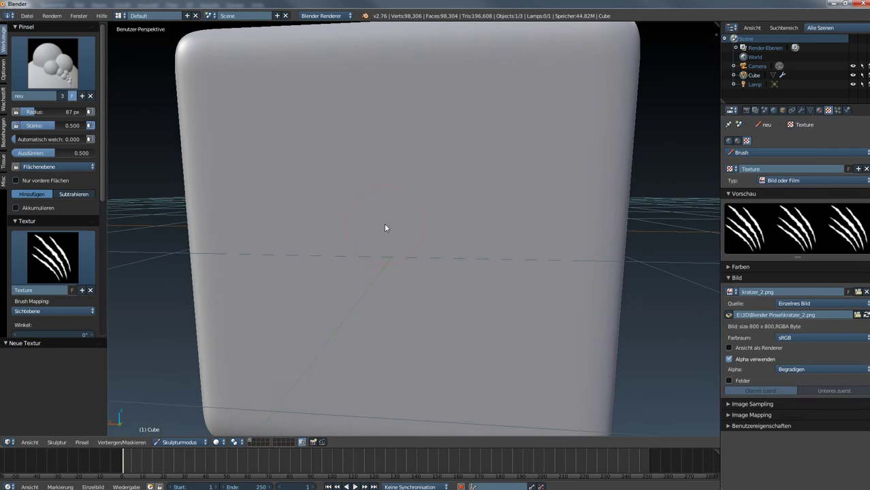
Step: Set the brush strength to 0.211 and switch it to Subtrahieren so it carves inward
middle_click_drag(384, 223, 363, 229)
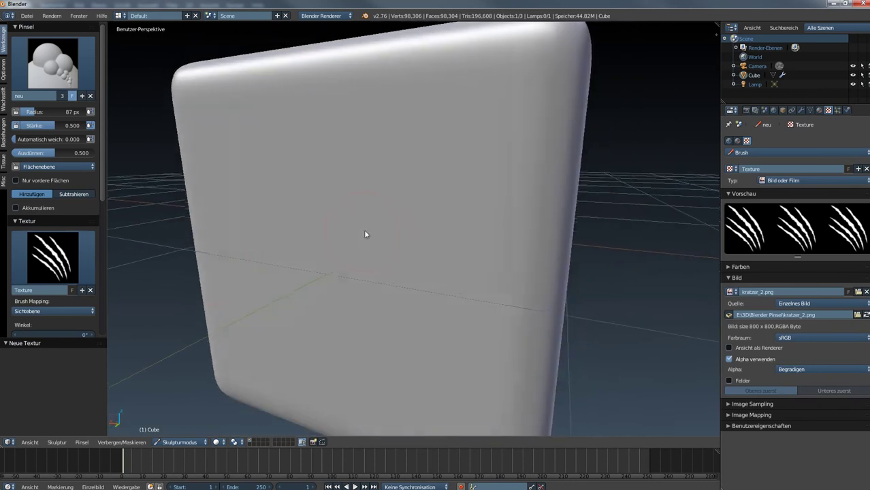
scroll(27, 194, "down", 3)
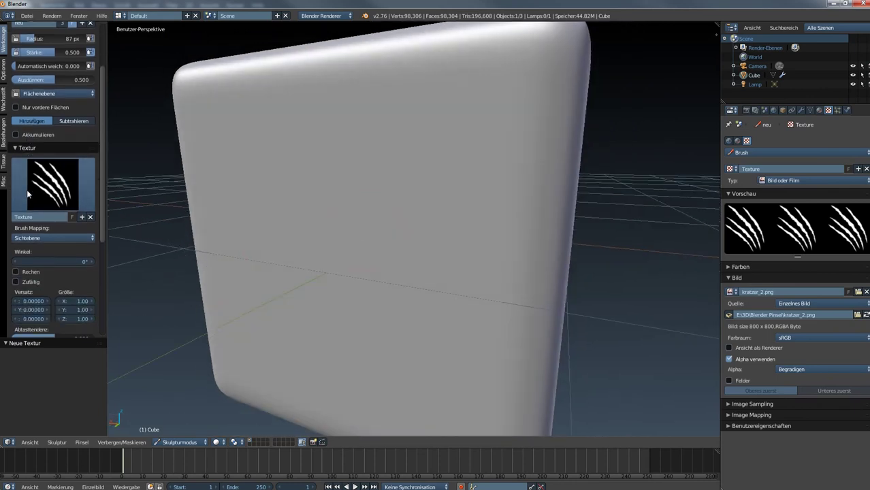
left_click_drag(54, 52, 43, 53)
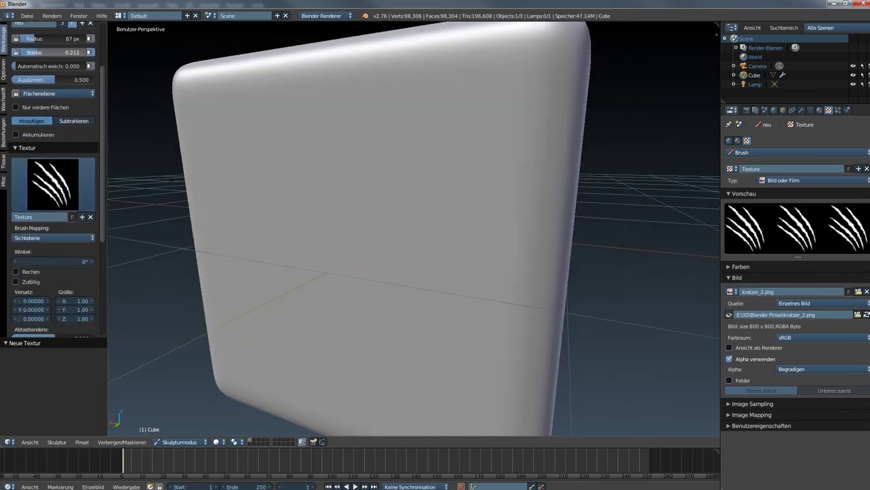
left_click(74, 120)
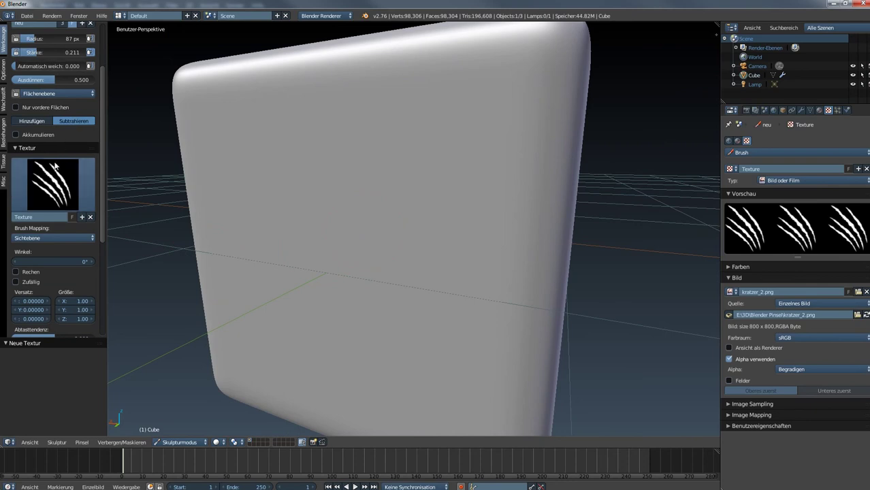
Step: Set the brush's Strich-Methode to Verankert (anchored stroke)
scroll(54, 173, "down", 1)
scroll(47, 180, "down", 1)
scroll(41, 194, "down", 2)
scroll(39, 208, "down", 1)
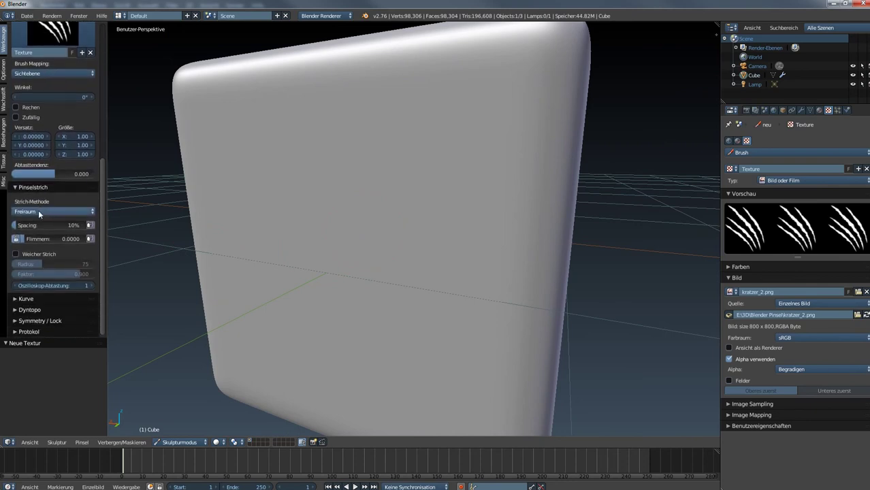
left_click(40, 212)
left_click(27, 162)
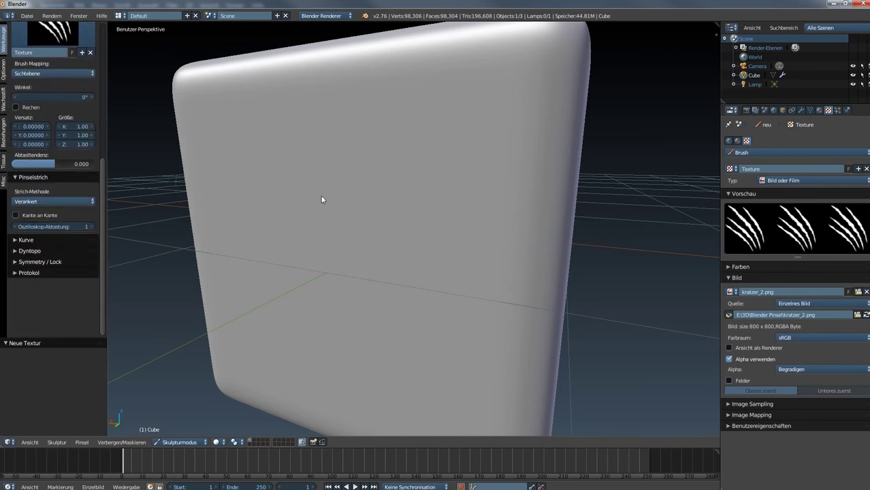
Step: Stamp two claw scratches onto one face and another across the cube's corner
middle_click_drag(341, 213, 326, 209)
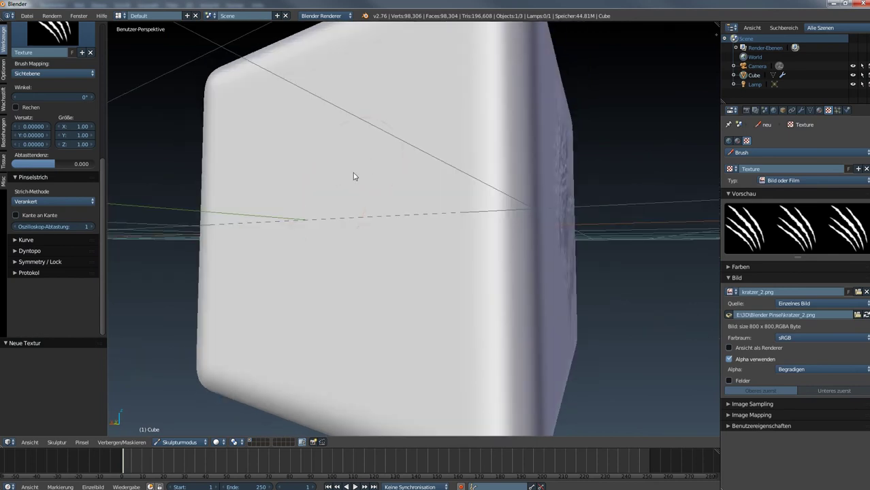
mouse_move(354, 177)
left_mouse_down()
mouse_move(334, 202)
mouse_move(307, 195)
left_mouse_up()
middle_click_drag(321, 251, 332, 254)
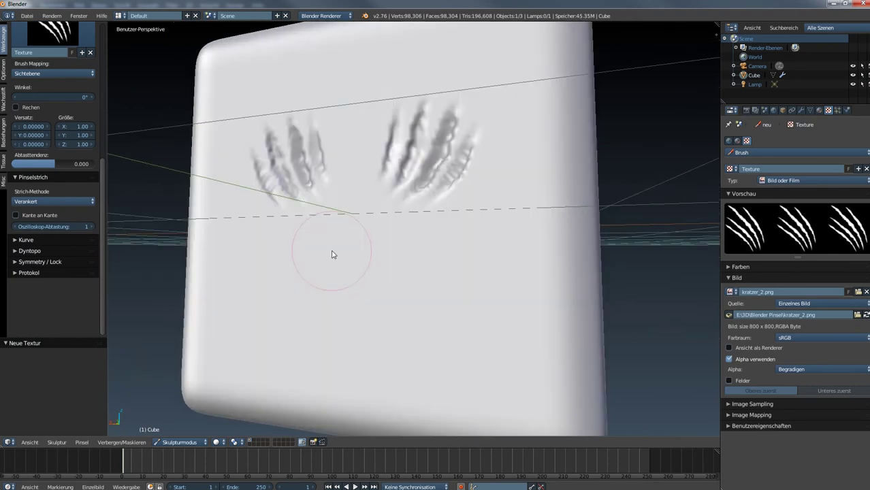
mouse_move(488, 254)
middle_mouse_down()
mouse_move(477, 269)
mouse_move(438, 220)
middle_mouse_up()
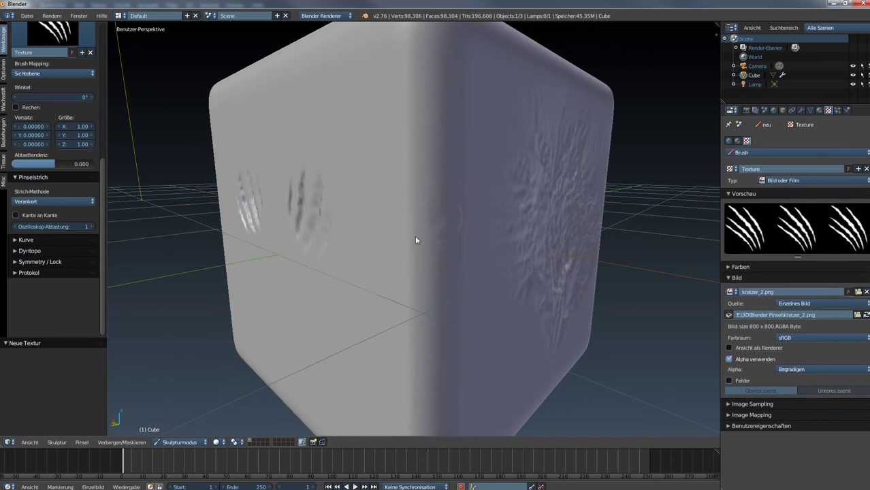
mouse_move(416, 240)
left_mouse_down()
mouse_move(392, 244)
mouse_move(363, 229)
mouse_move(340, 243)
left_mouse_up()
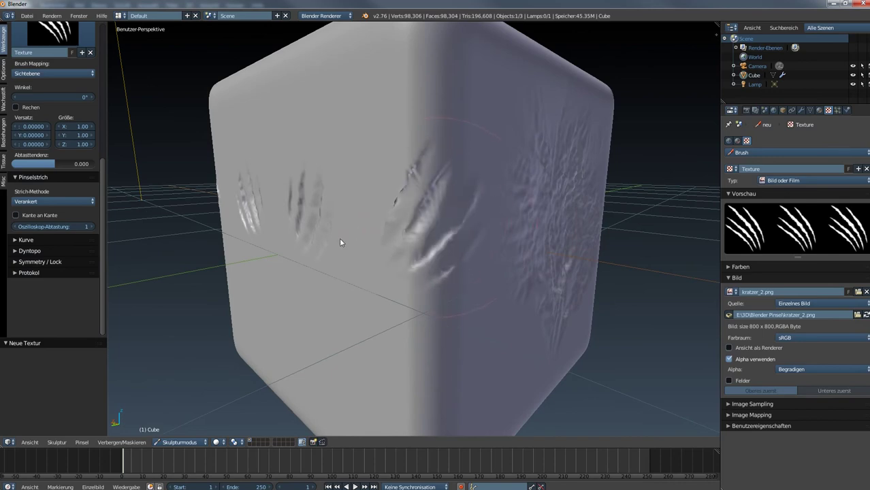
Step: Stamp a larger claw scratch near the corner and another on the front face
mouse_move(341, 242)
middle_mouse_down()
mouse_move(382, 273)
mouse_move(361, 260)
mouse_move(381, 268)
mouse_move(399, 260)
mouse_move(380, 235)
mouse_move(415, 207)
middle_mouse_up()
mouse_move(414, 207)
left_mouse_down()
mouse_move(346, 265)
mouse_move(301, 235)
left_mouse_up()
mouse_move(280, 220)
middle_mouse_down()
mouse_move(320, 248)
mouse_move(351, 232)
mouse_move(355, 193)
mouse_move(332, 204)
mouse_move(320, 253)
mouse_move(389, 279)
mouse_move(481, 266)
mouse_move(458, 274)
mouse_move(341, 215)
mouse_move(378, 239)
middle_mouse_up()
scroll(340, 215, "down", 4)
left_click_drag(387, 193, 338, 252)
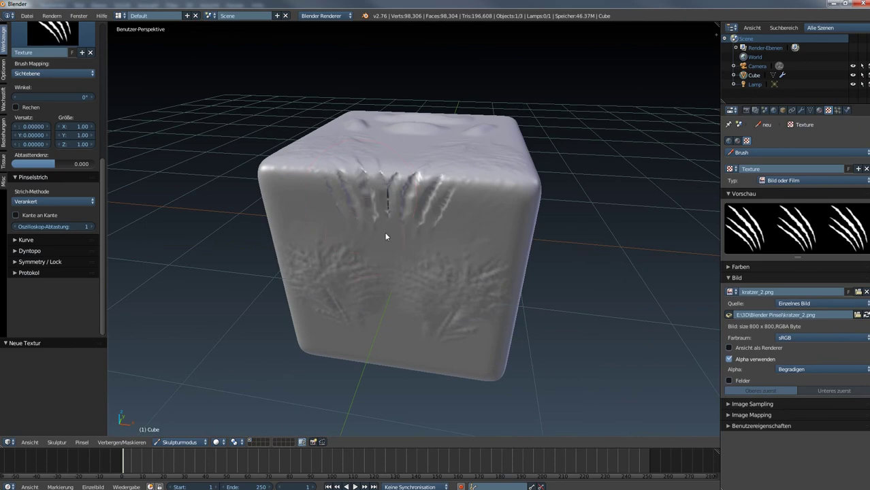
middle_click_drag(458, 237, 415, 201)
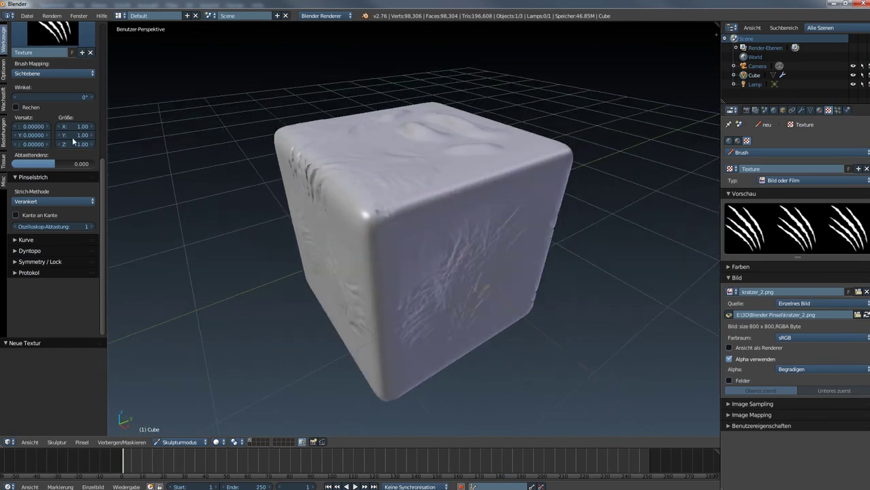
left_click(58, 201)
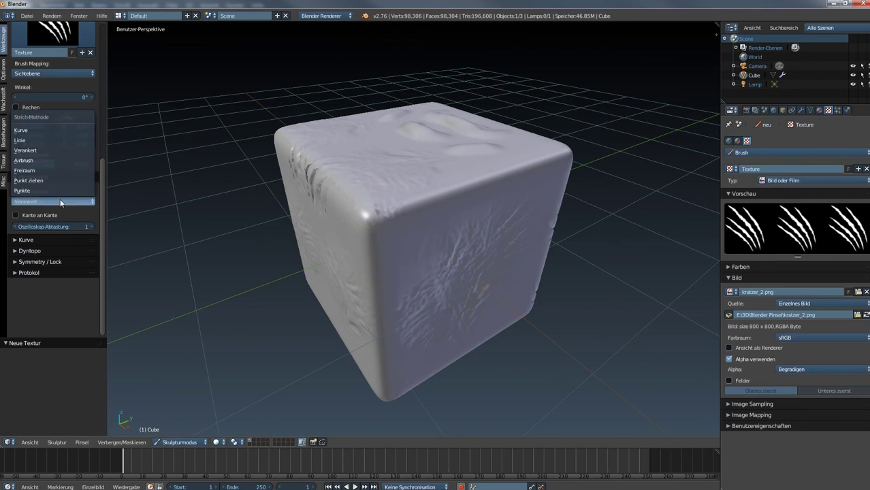
Step: Switch to the Freiraum stroke and scratch claw marks across the cube's upper, centre and lower front
left_click(26, 171)
mouse_move(438, 240)
middle_mouse_down()
mouse_move(337, 212)
mouse_move(301, 219)
middle_mouse_up()
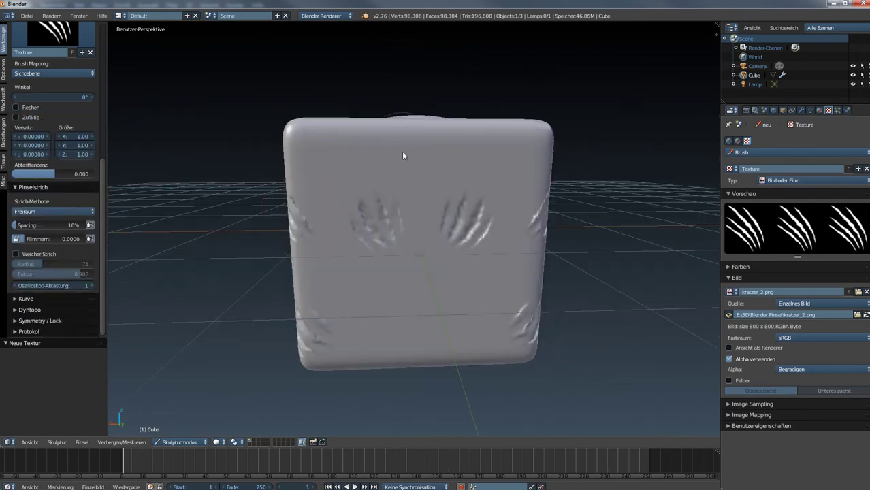
mouse_move(385, 162)
left_mouse_down()
mouse_move(355, 164)
mouse_move(344, 189)
left_mouse_up()
left_click(422, 273)
middle_click_drag(443, 299, 392, 308)
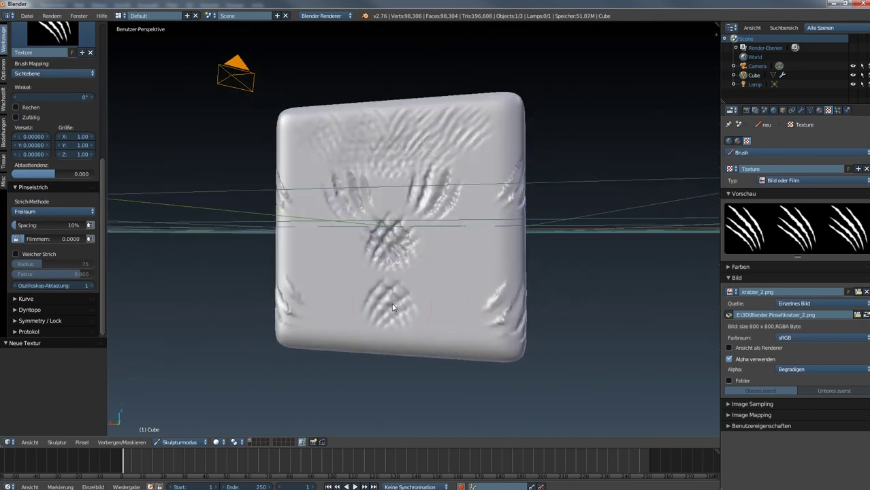
left_click(392, 307)
Step: Add another claw mark on the front and scratch texture into the cube's top face
mouse_move(445, 295)
middle_mouse_down()
mouse_move(418, 279)
mouse_move(429, 287)
mouse_move(439, 276)
mouse_move(385, 290)
mouse_move(354, 322)
mouse_move(373, 237)
middle_mouse_up()
left_click(412, 293)
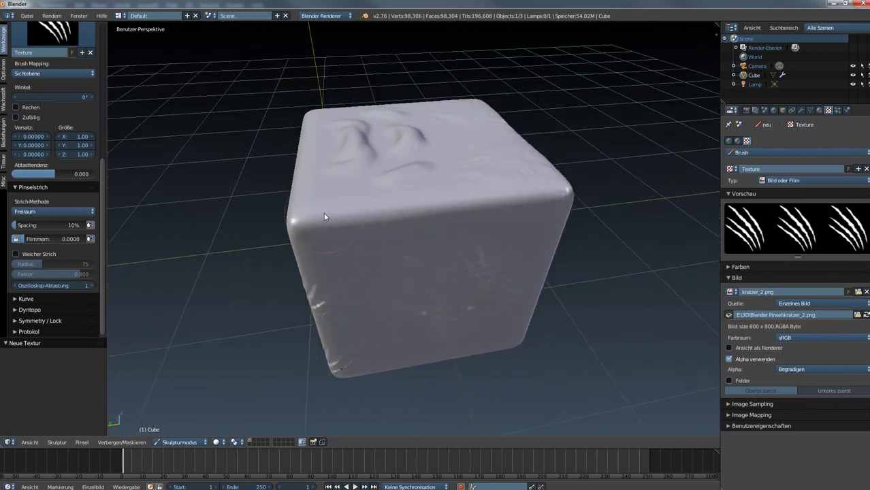
mouse_move(323, 213)
middle_mouse_down()
mouse_move(327, 240)
mouse_move(285, 241)
mouse_move(386, 148)
middle_mouse_up()
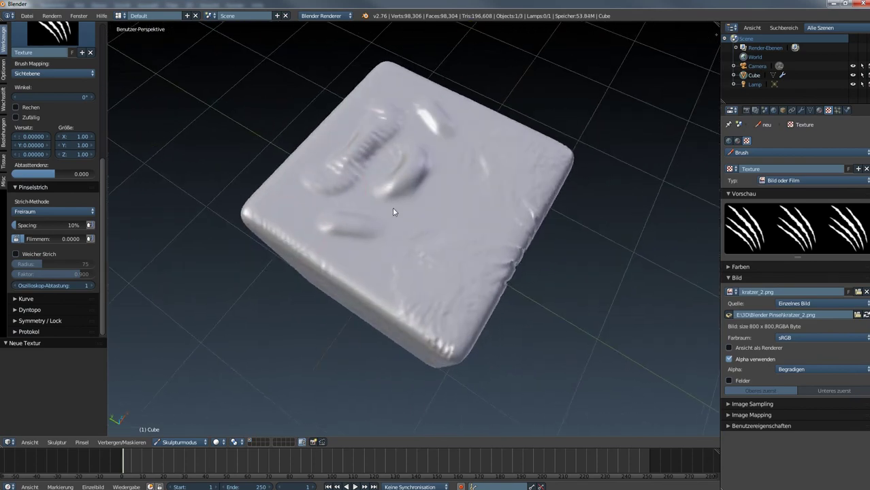
mouse_move(393, 212)
left_mouse_down()
mouse_move(418, 177)
mouse_move(417, 221)
left_mouse_up()
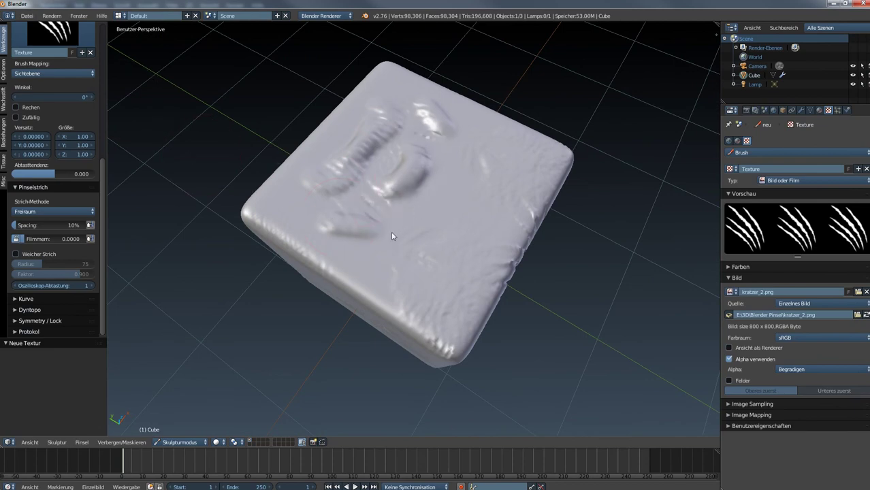
mouse_move(359, 185)
middle_mouse_down()
mouse_move(339, 284)
mouse_move(312, 240)
mouse_move(261, 222)
mouse_move(311, 220)
mouse_move(366, 249)
middle_mouse_up()
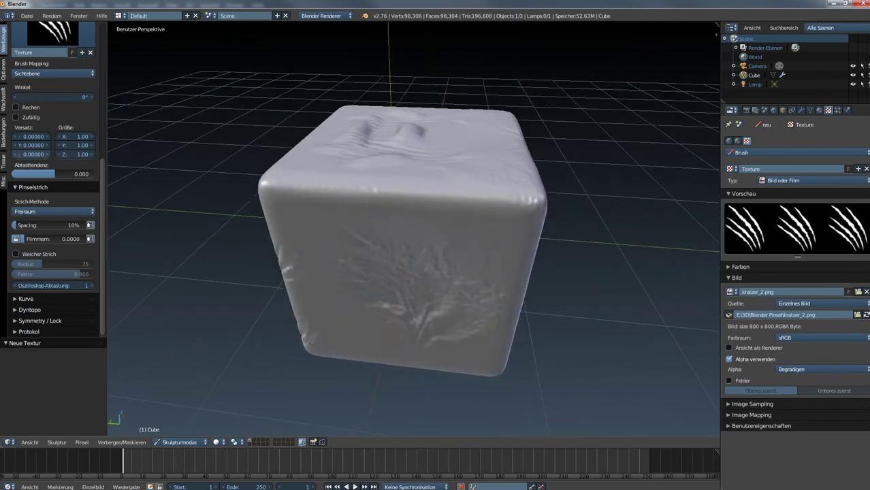